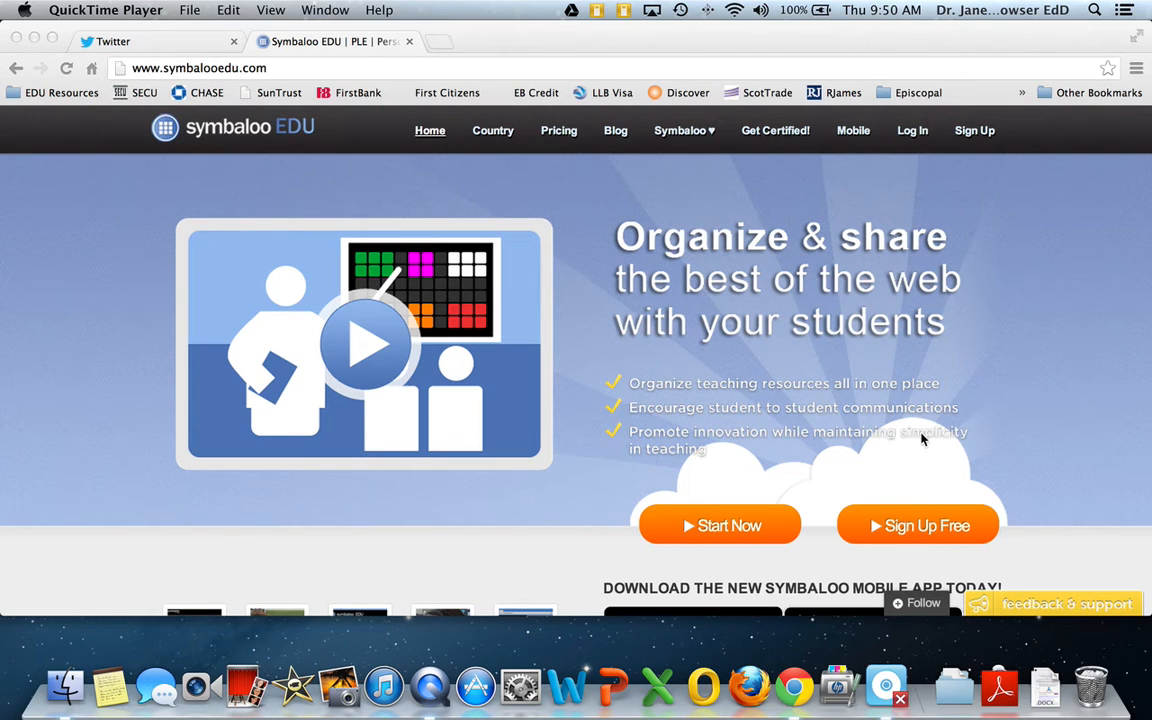
Log in to the Symbaloo EDU account by entering the account e-mail and password
click(914, 136)
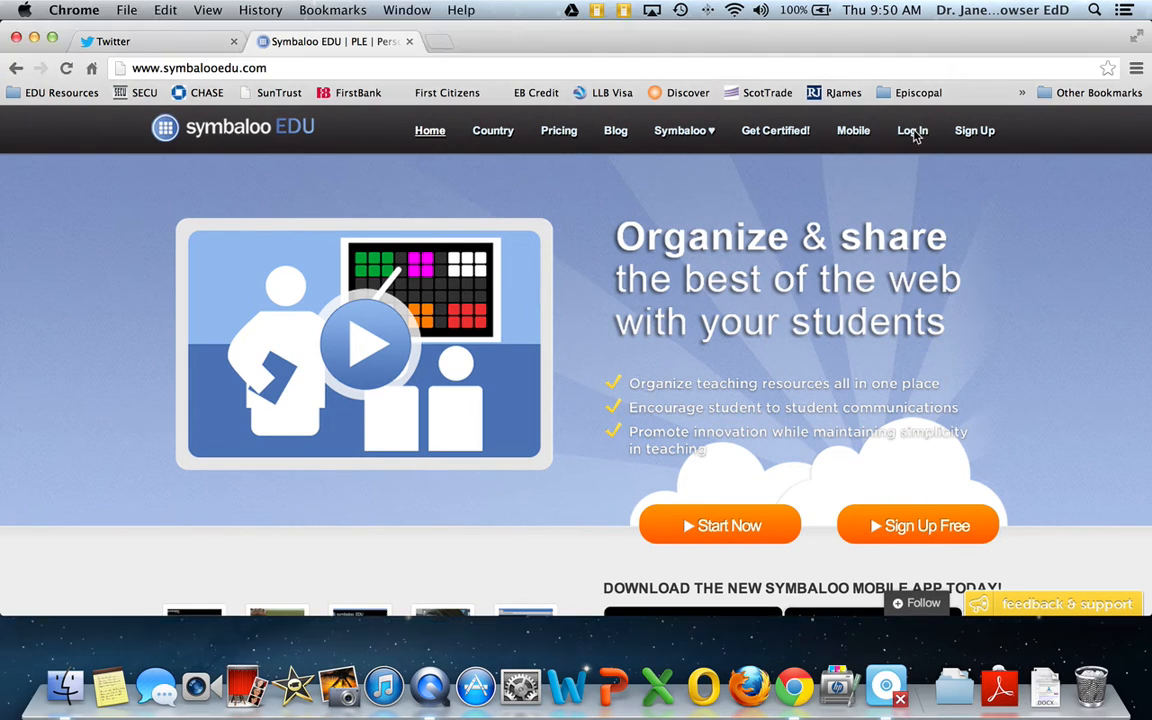
click(927, 177)
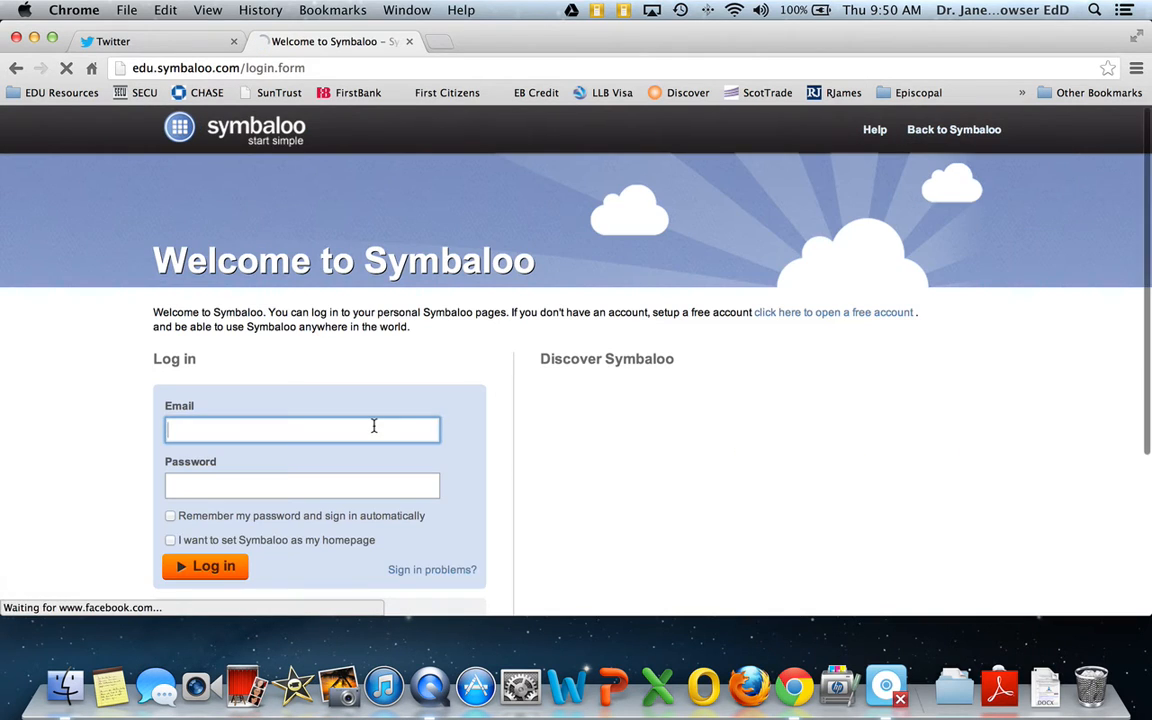
text(jbowser)
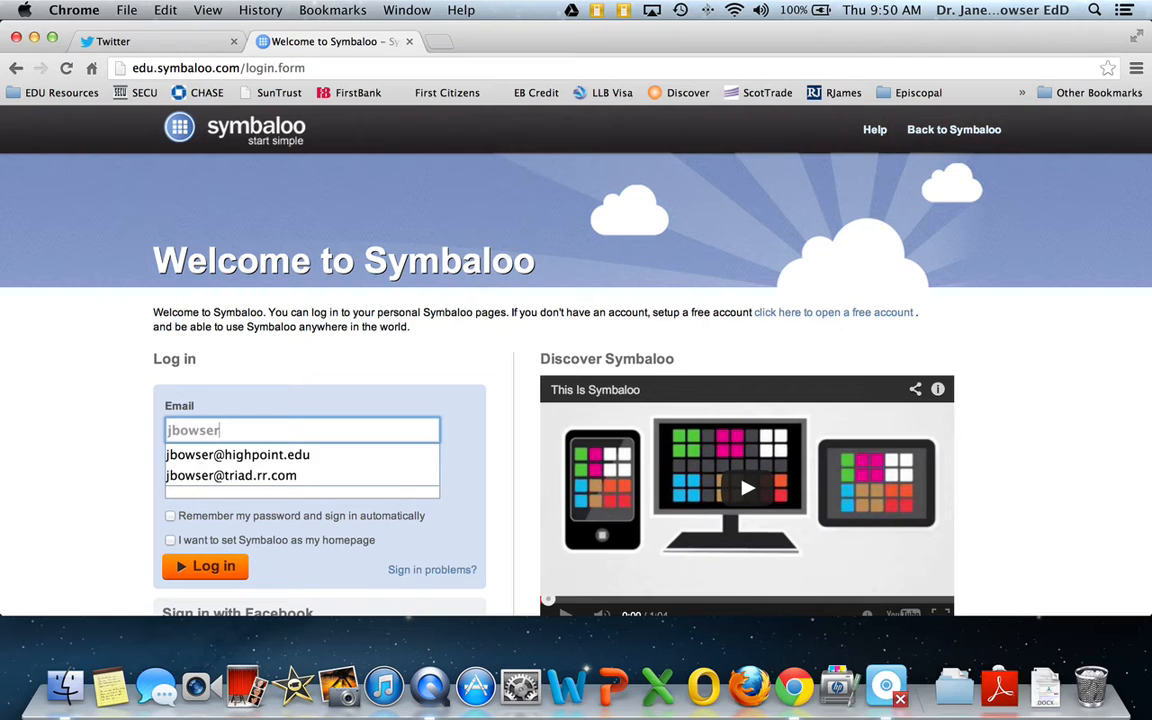
key(Down)
key(Tab)
text(••••••)
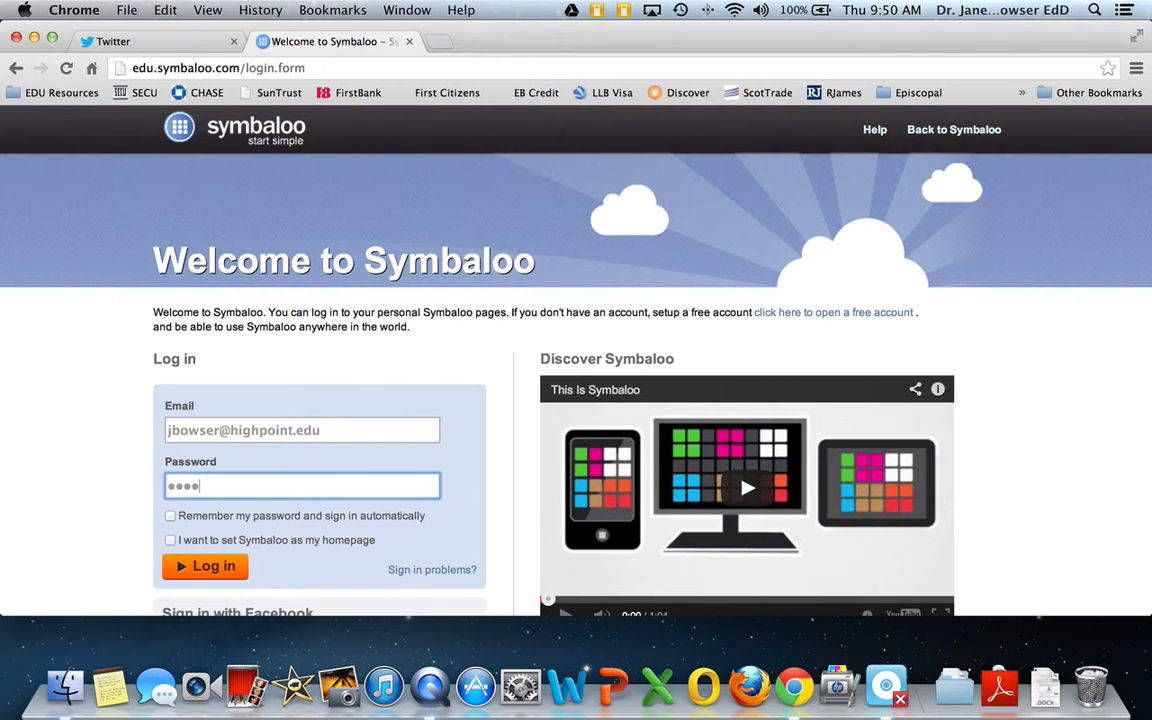
click(213, 566)
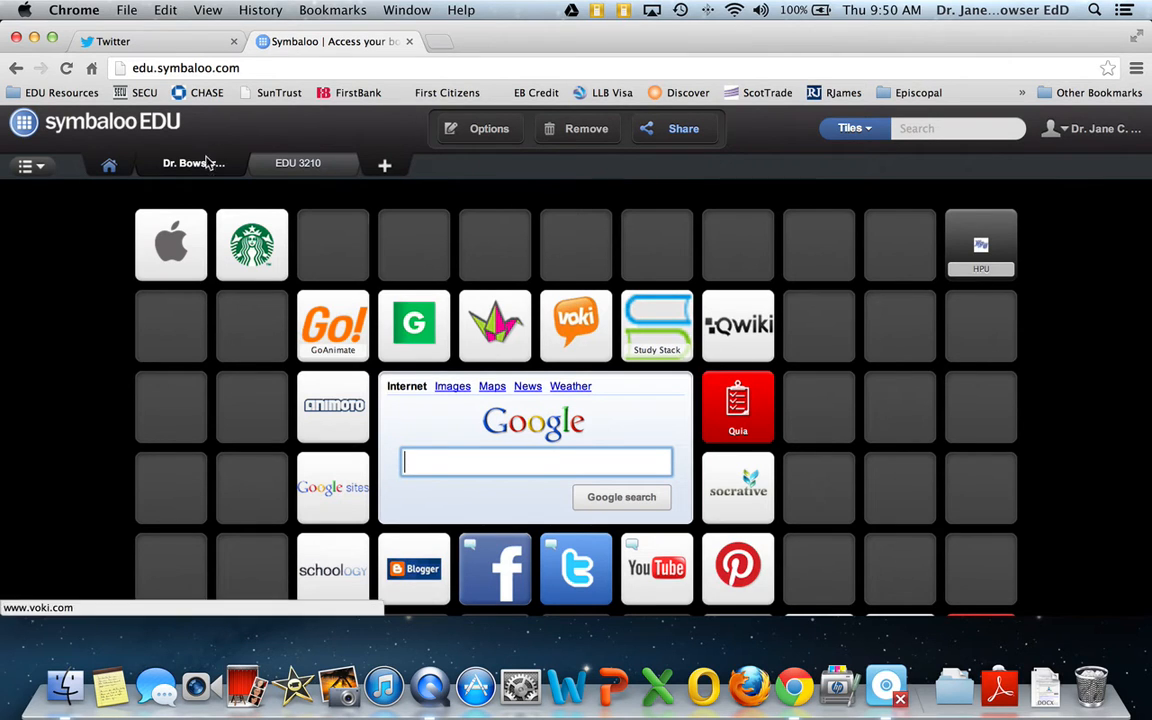
Add an empty webmix for tiles named "Teacher Resources"
key(ctrl+super+Escape)
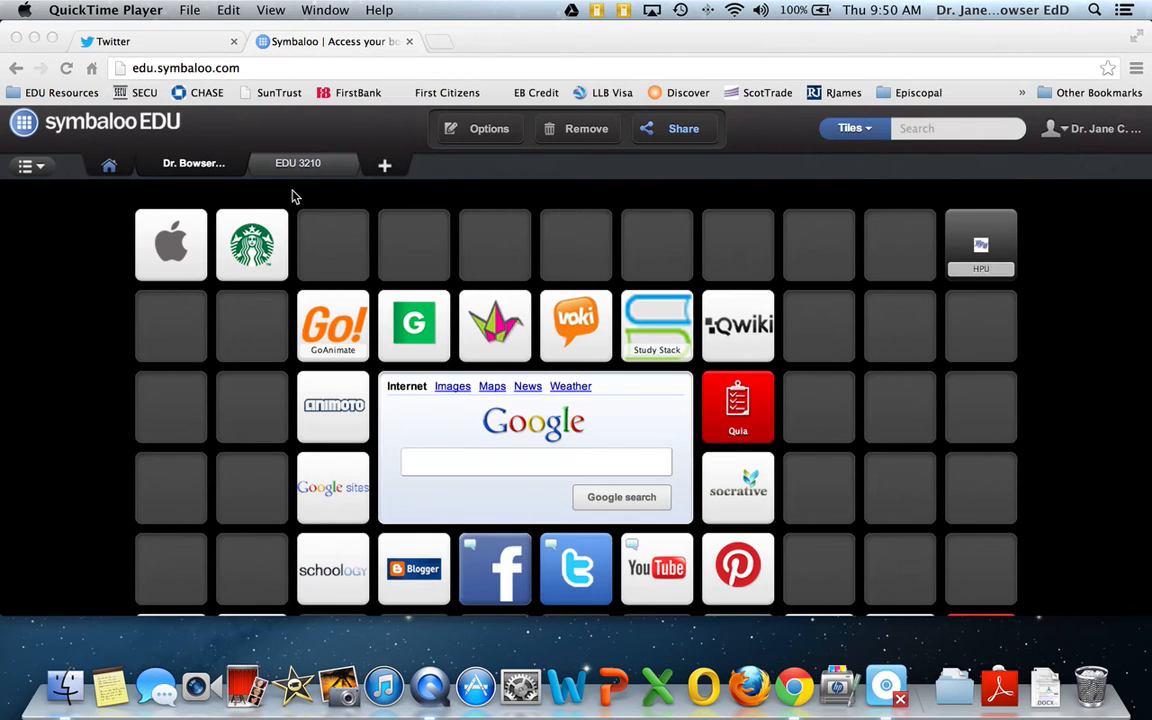
click(385, 171)
click(385, 171)
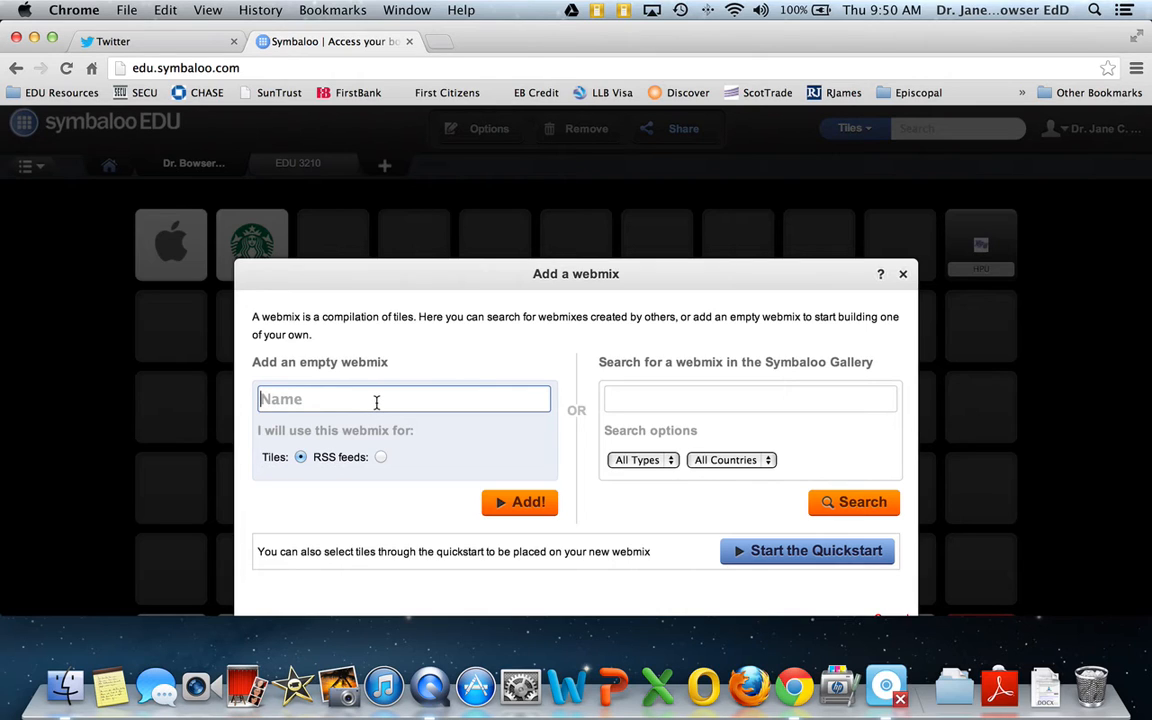
text(Teacher R)
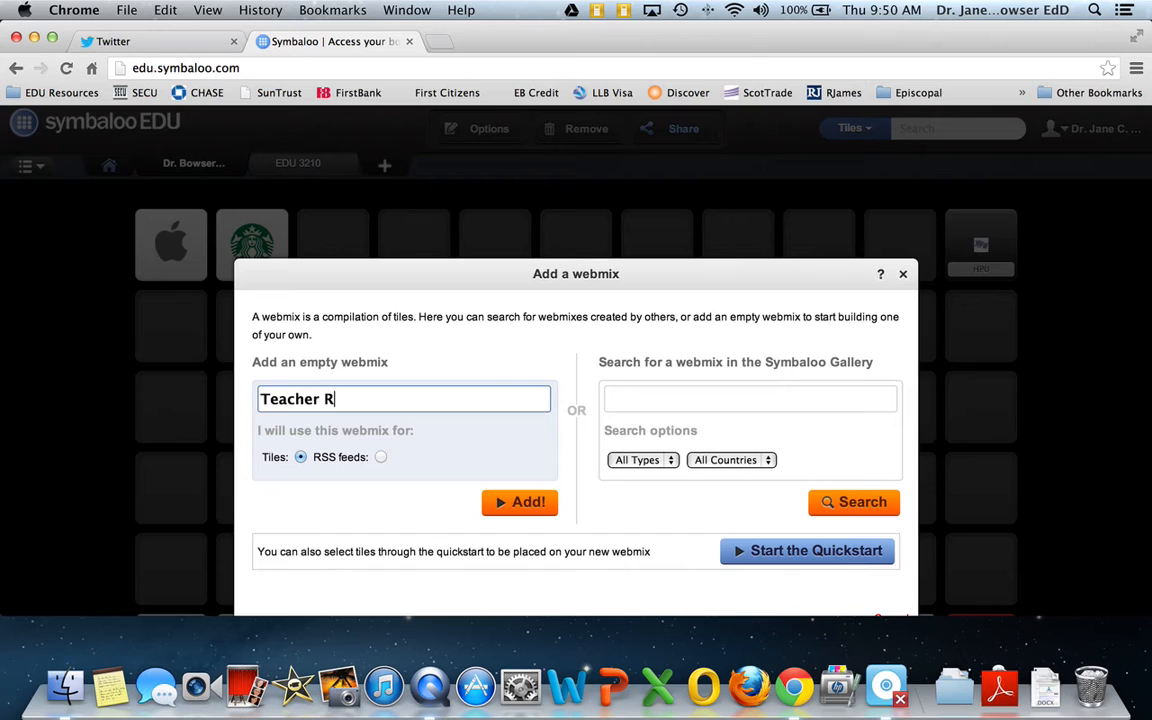
text(esources)
scroll(400, 430, down, 1)
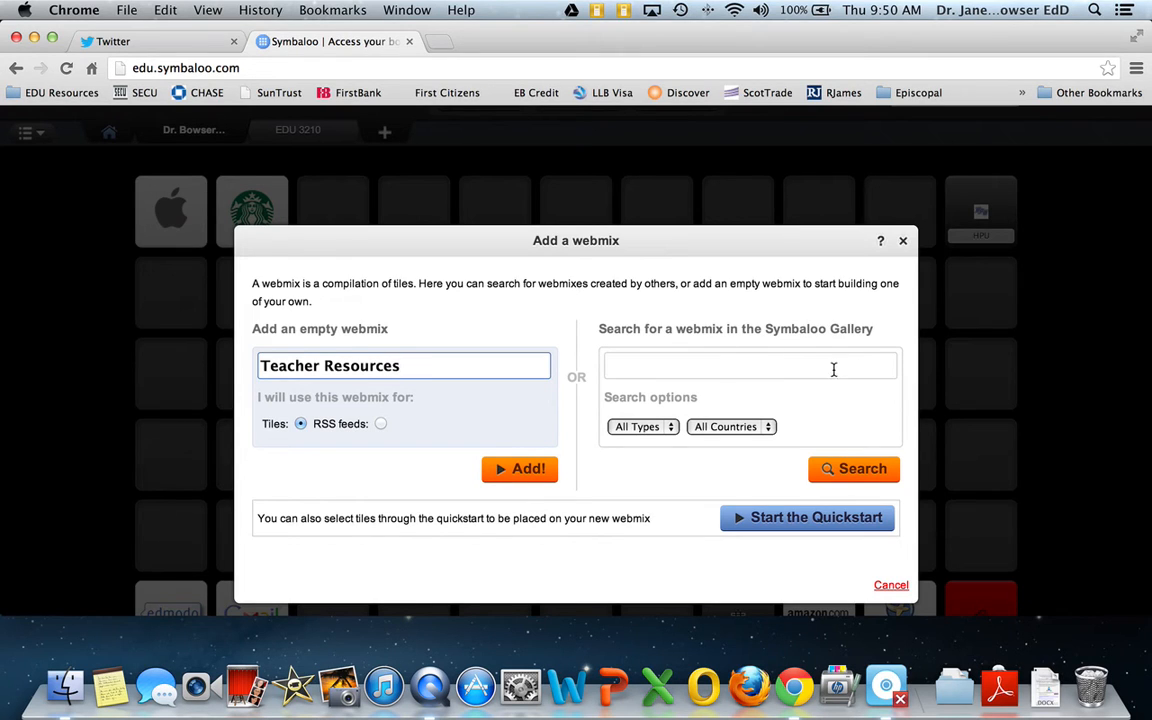
click(528, 469)
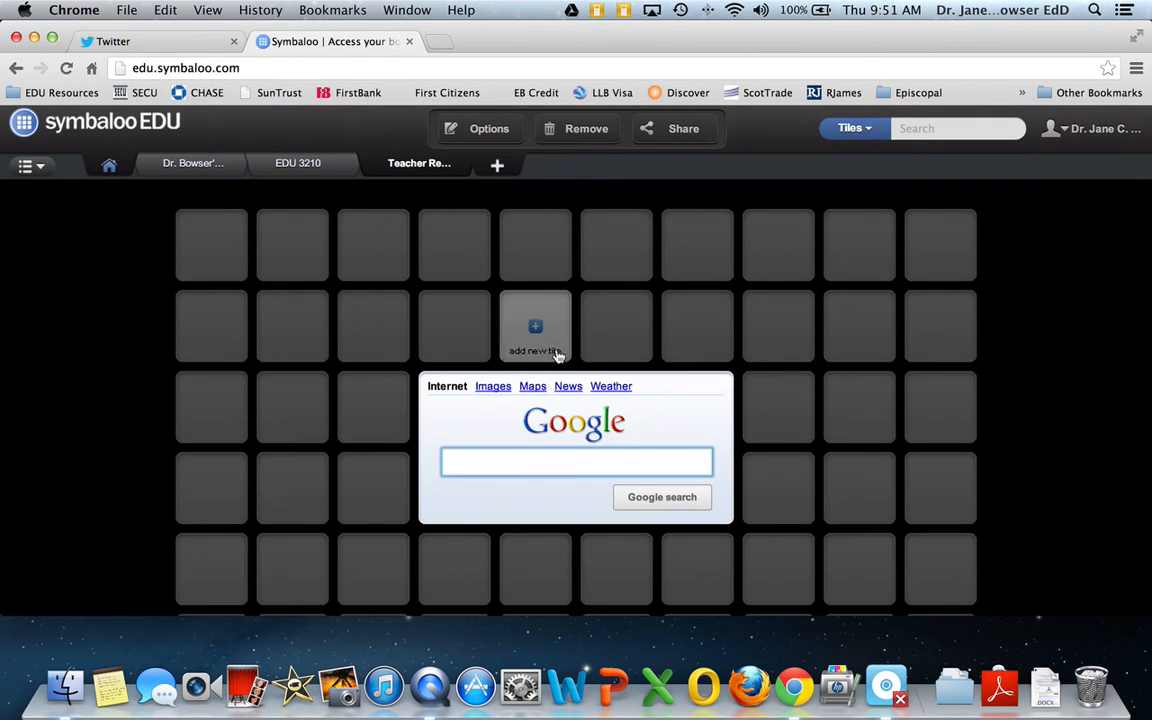
Search the tiles for "Pint" and place the Pinterest wordmark tile in the first slot of the Teacher Resources webmix
scroll(751, 442, down, 3)
scroll(752, 444, up, 2)
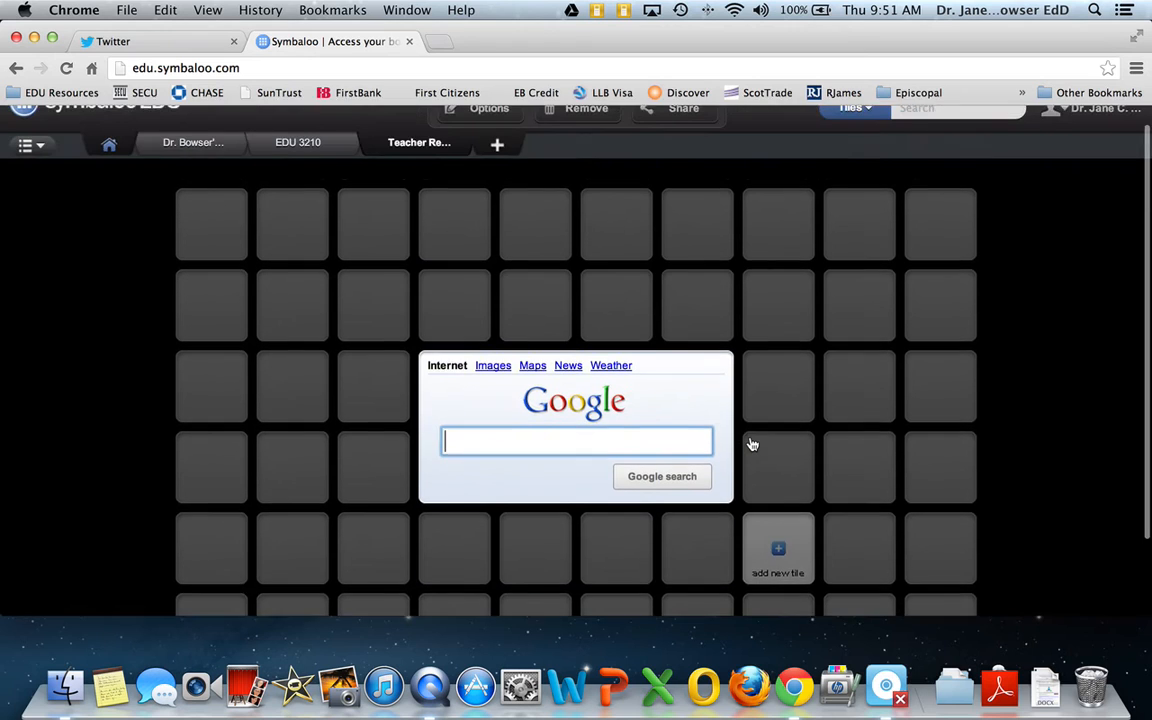
scroll(752, 444, up, 1)
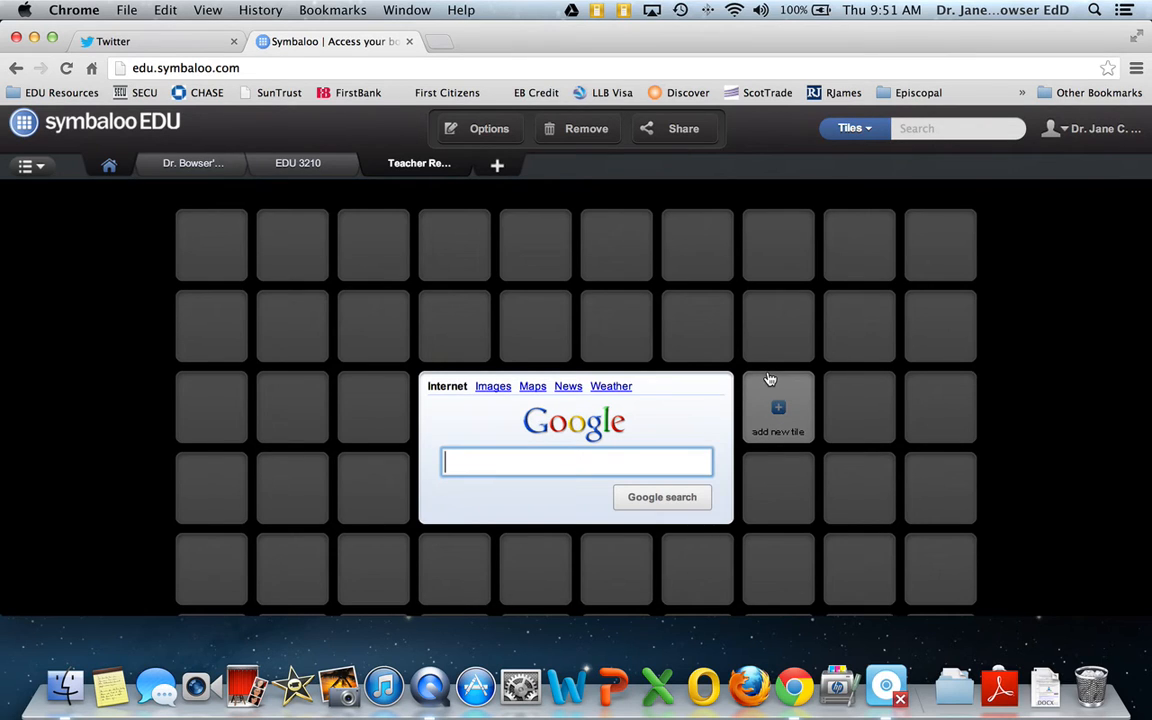
click(914, 128)
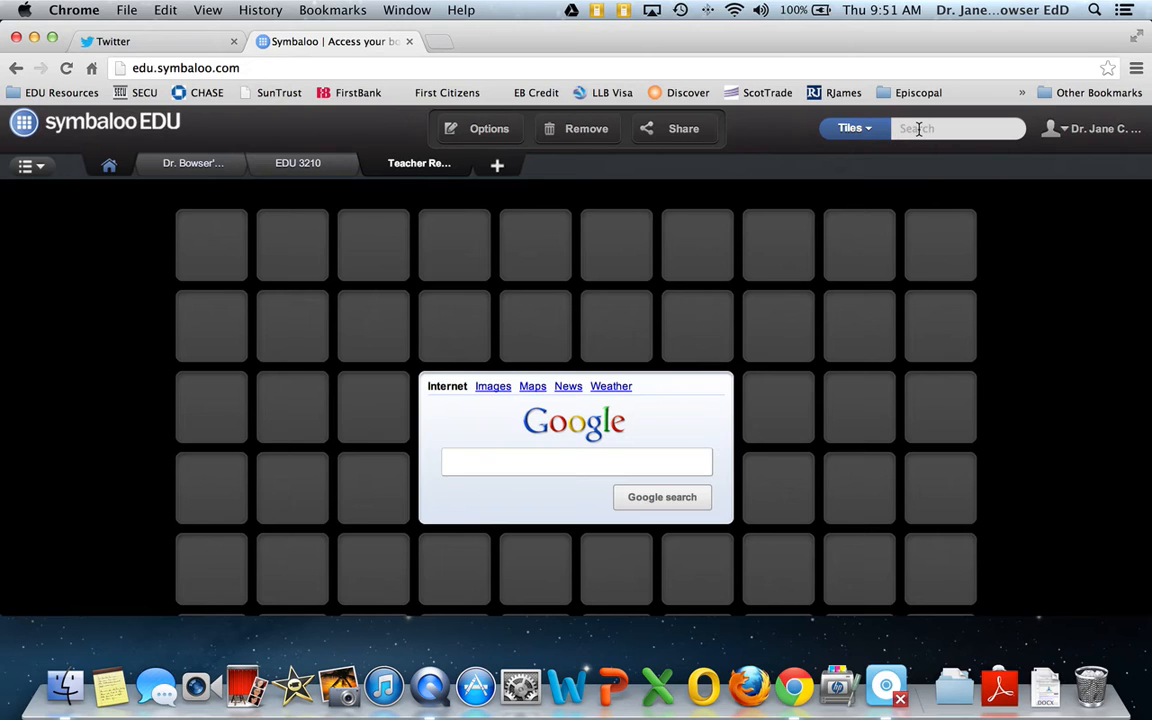
text(Pin)
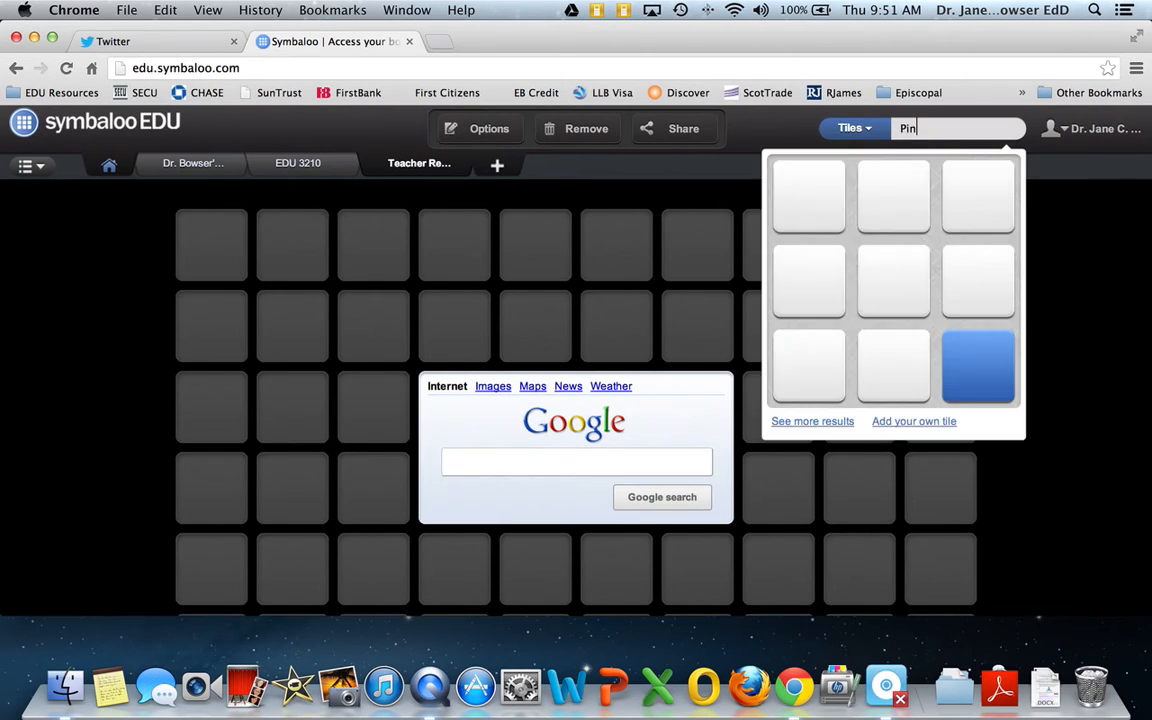
text(t)
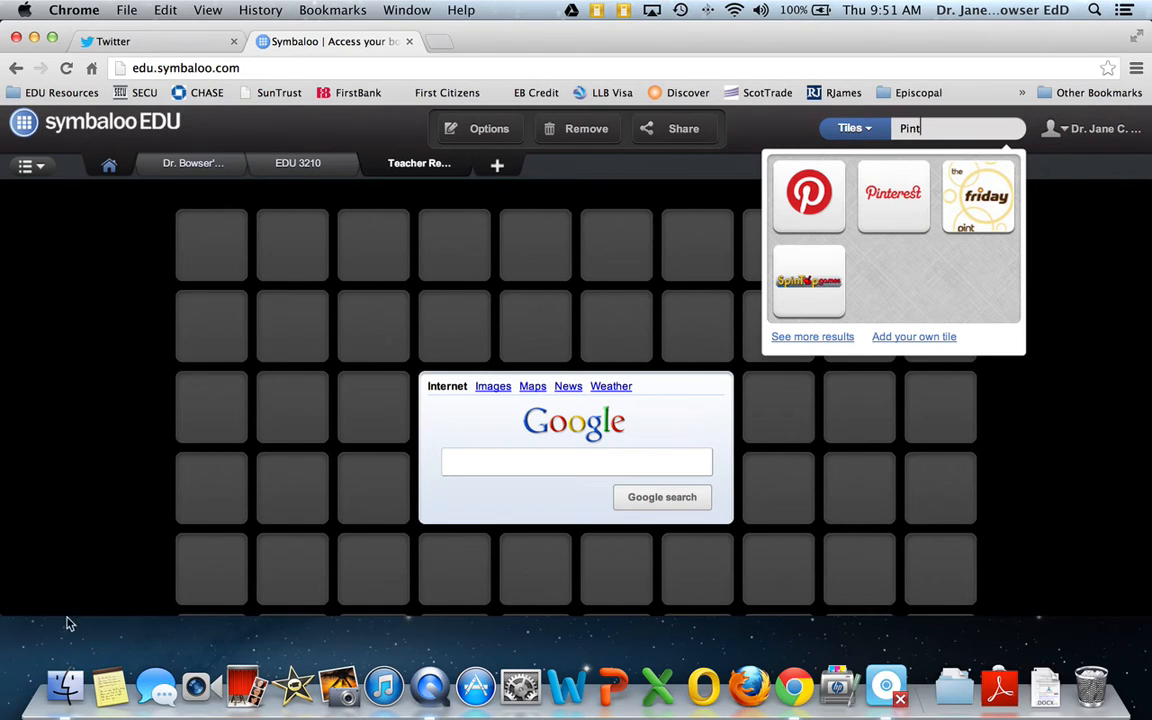
click(887, 200)
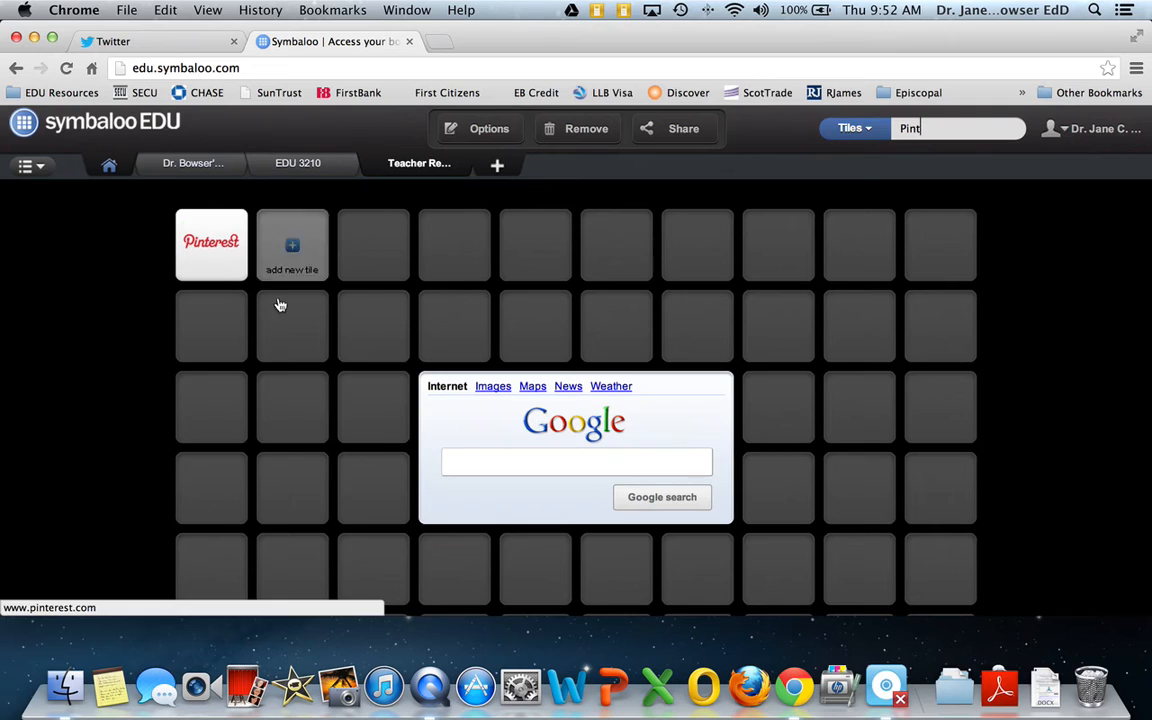
mouse_move(209, 271)
mouse_down()
mouse_move(265, 329)
mouse_move(300, 345)
mouse_move(222, 252)
mouse_up()
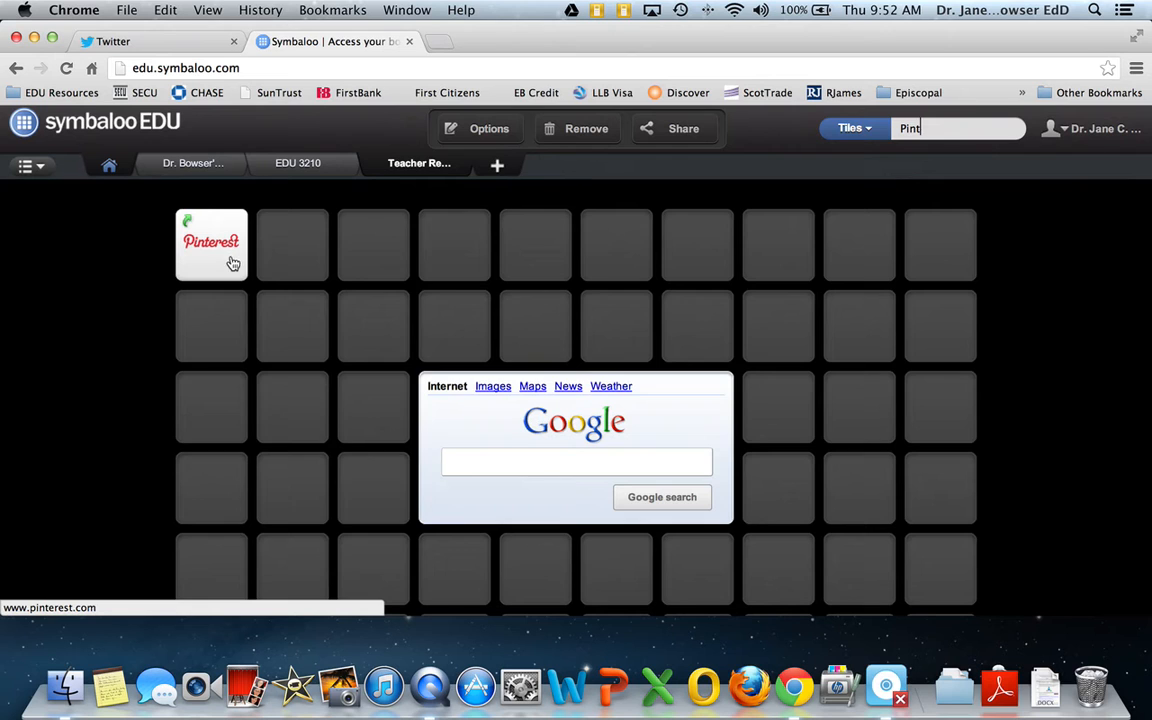
Open the Pinterest site from its tile and return to the webmix
click(231, 262)
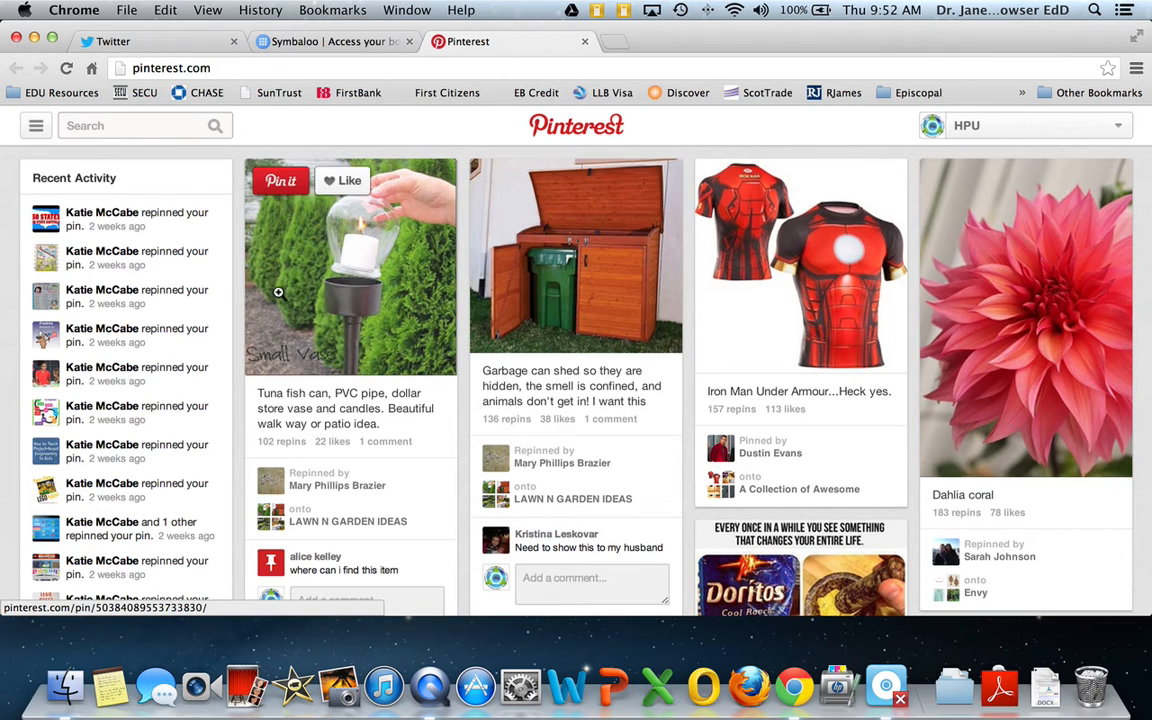
click(318, 40)
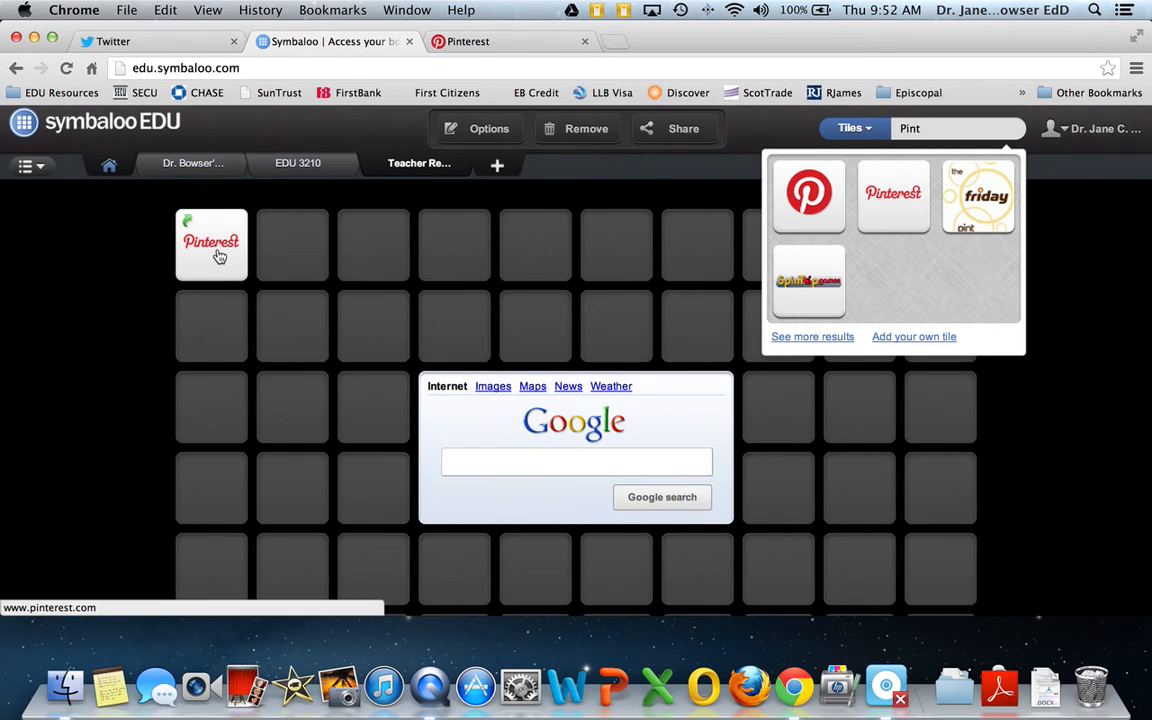
Move the Pinterest tile to the second slot of the second row and look at the webmix options
drag(220, 256, 301, 346)
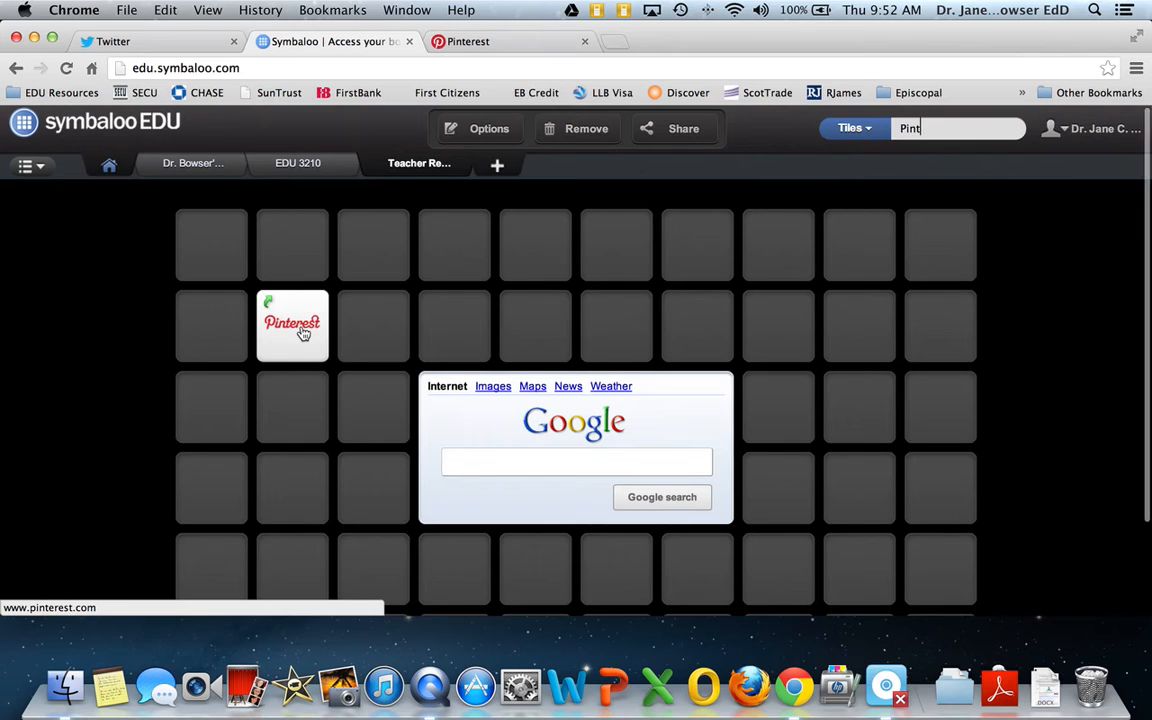
click(478, 129)
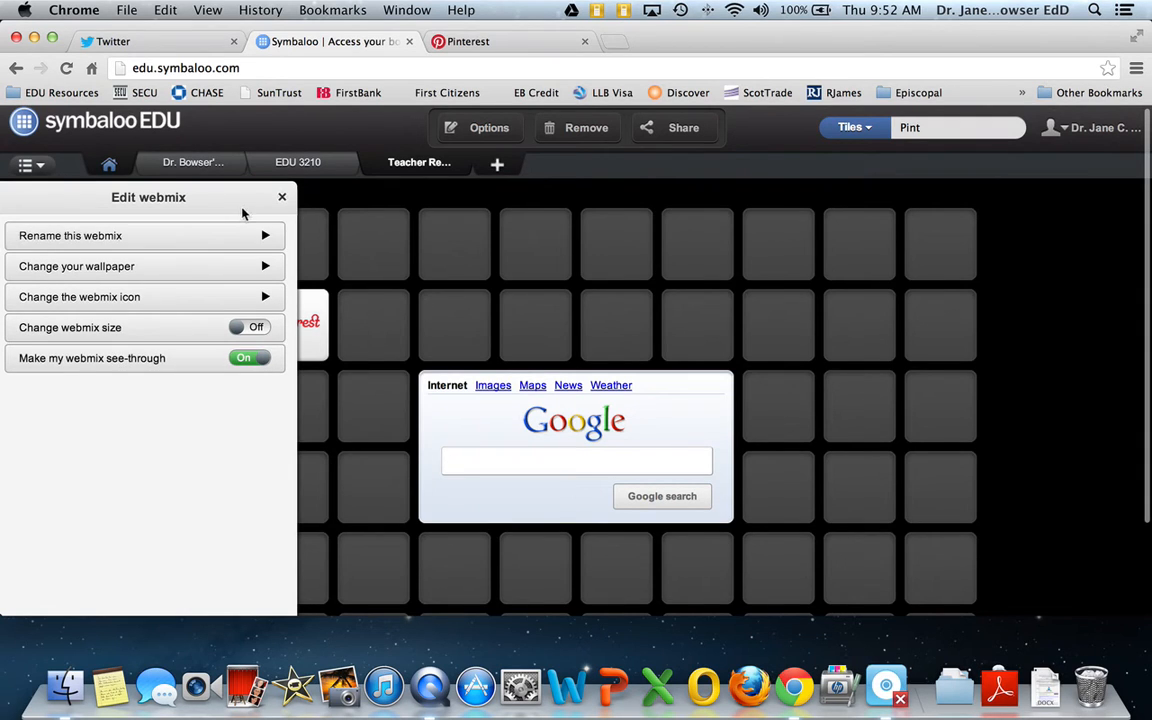
click(283, 200)
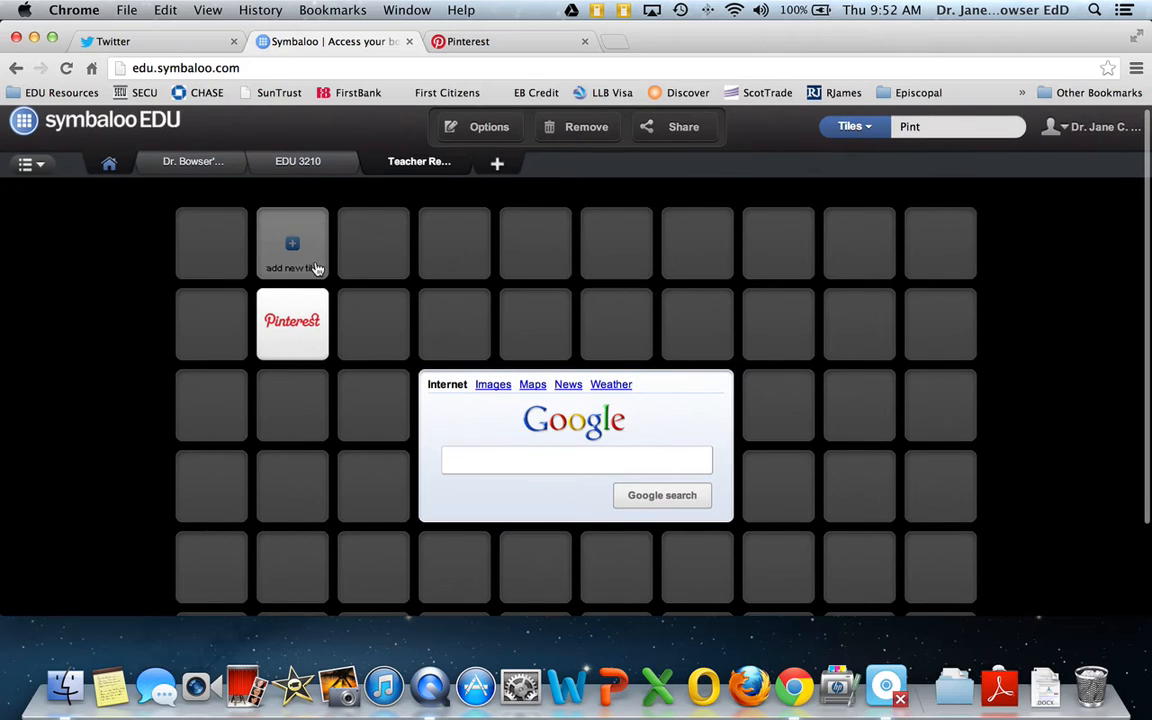
Try red, grey, orange and pink as the Pinterest tile's colour, and set it back to white
right_click(295, 341)
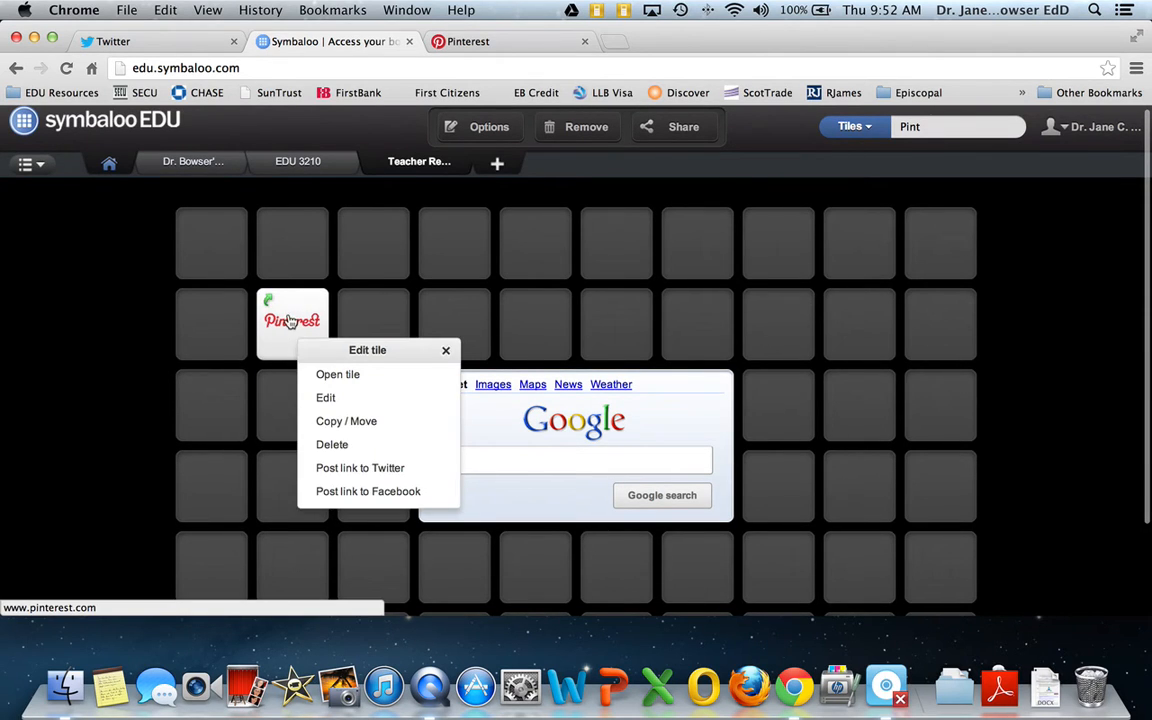
click(325, 398)
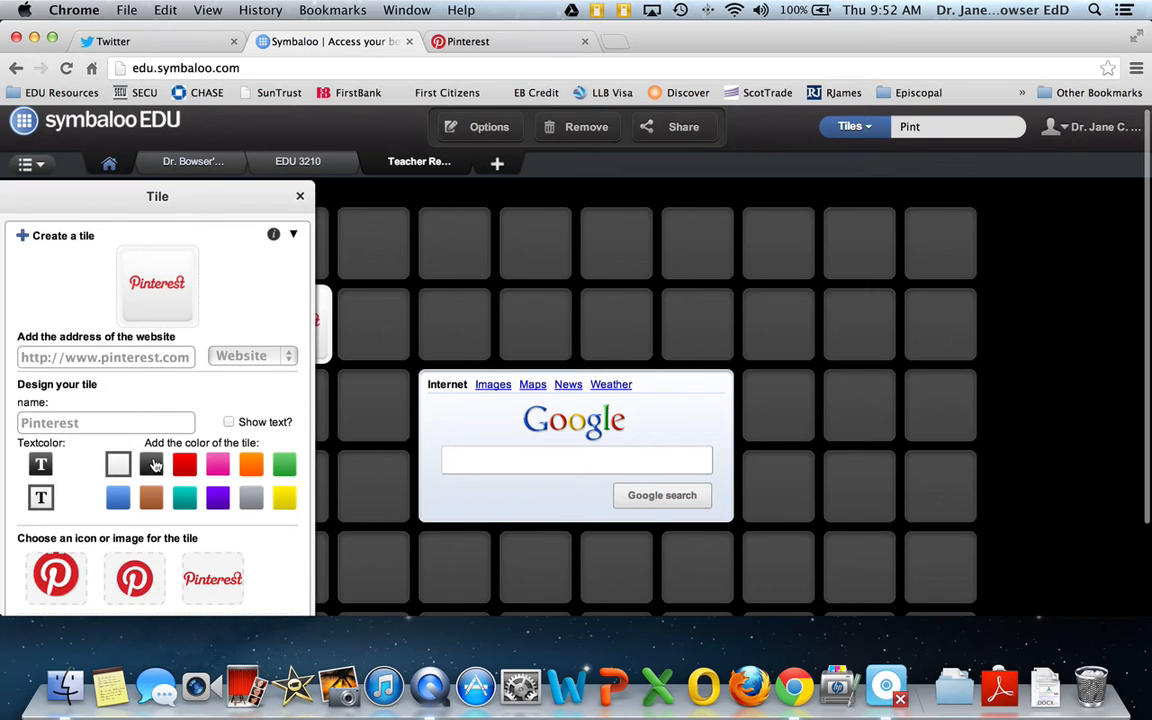
click(184, 466)
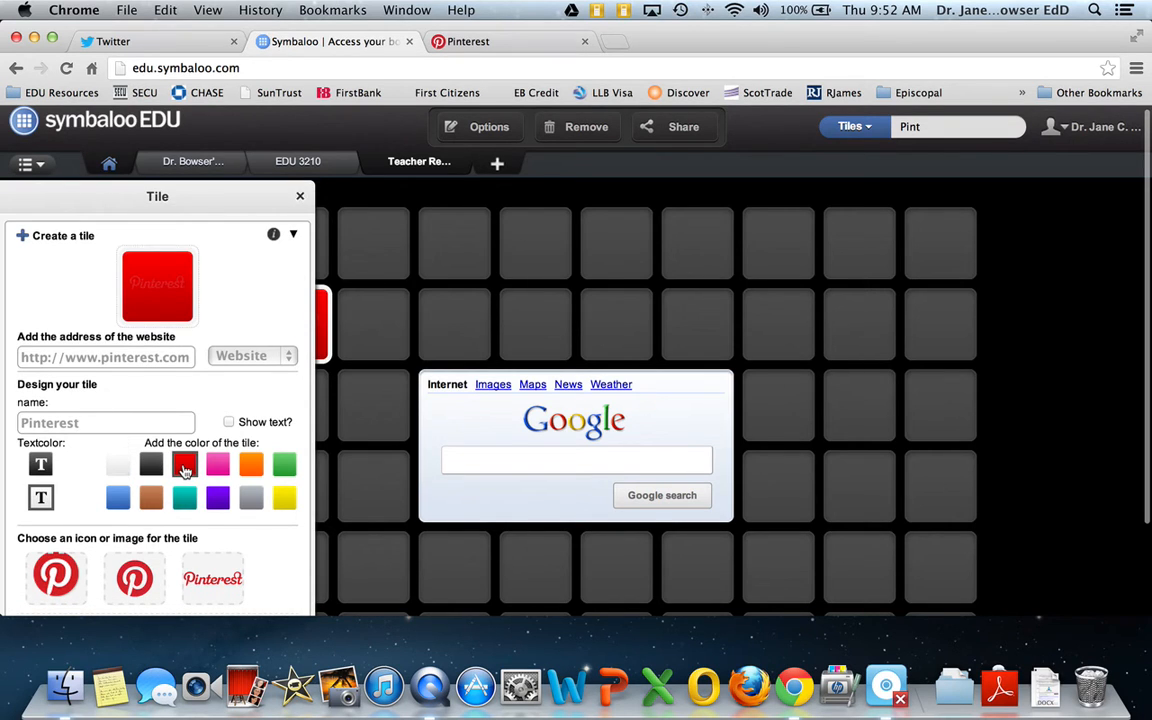
click(251, 498)
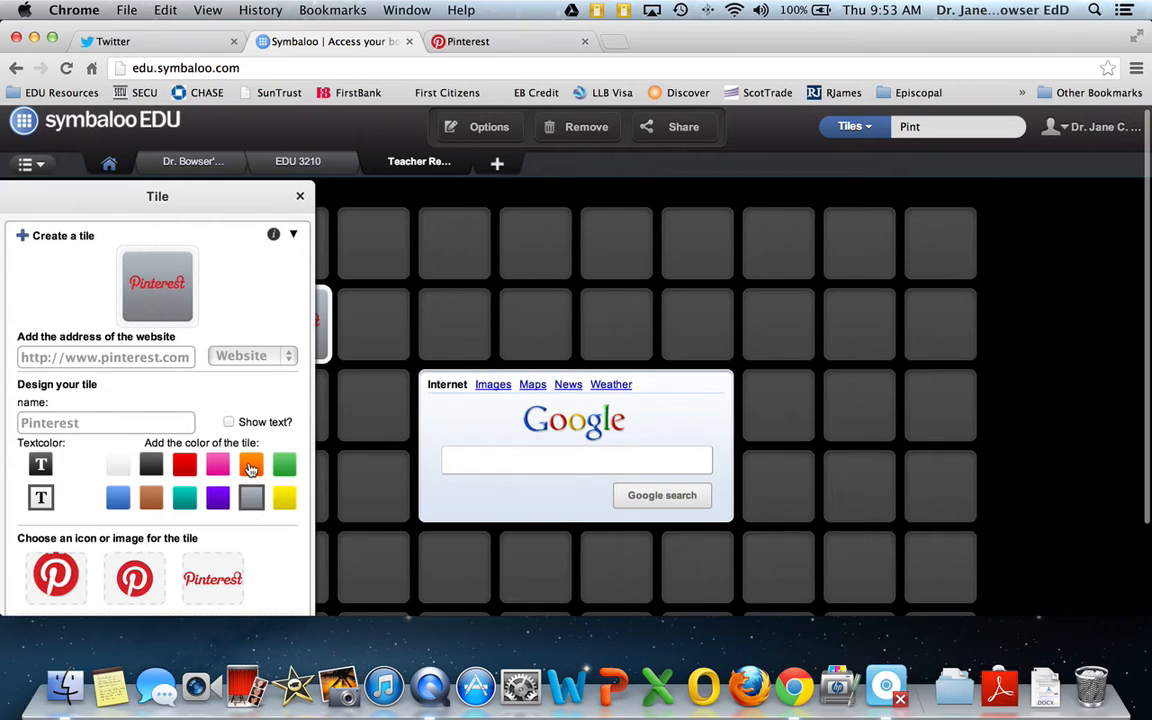
click(251, 464)
click(222, 468)
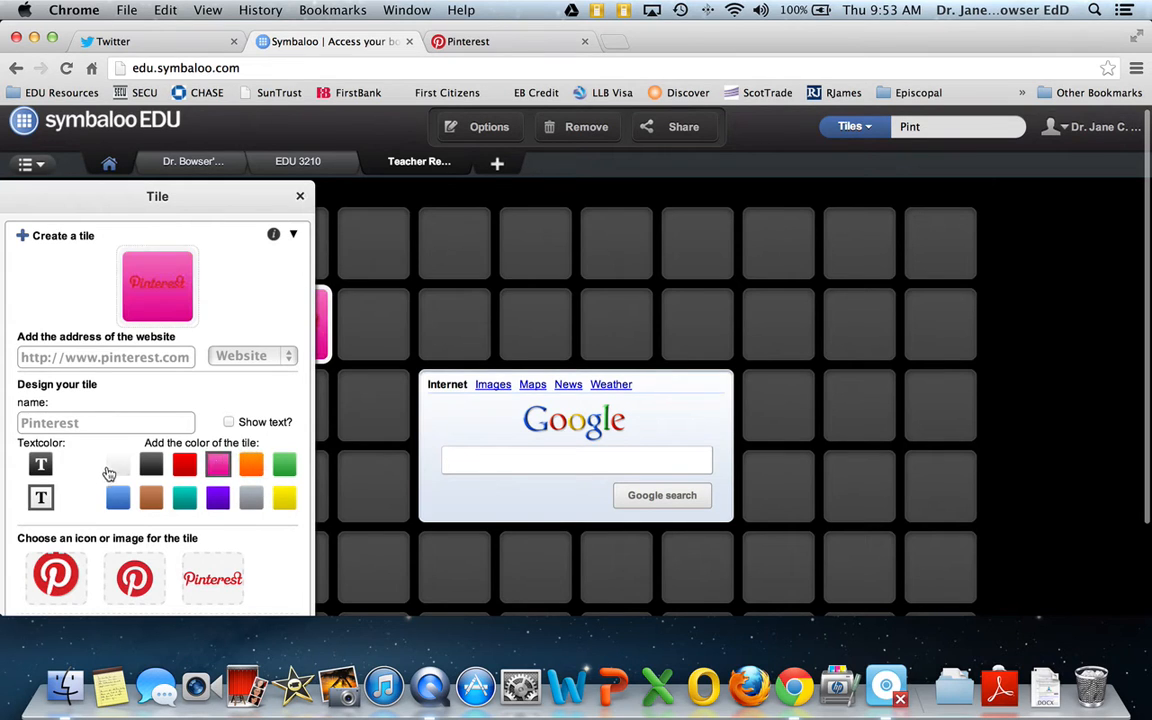
click(118, 464)
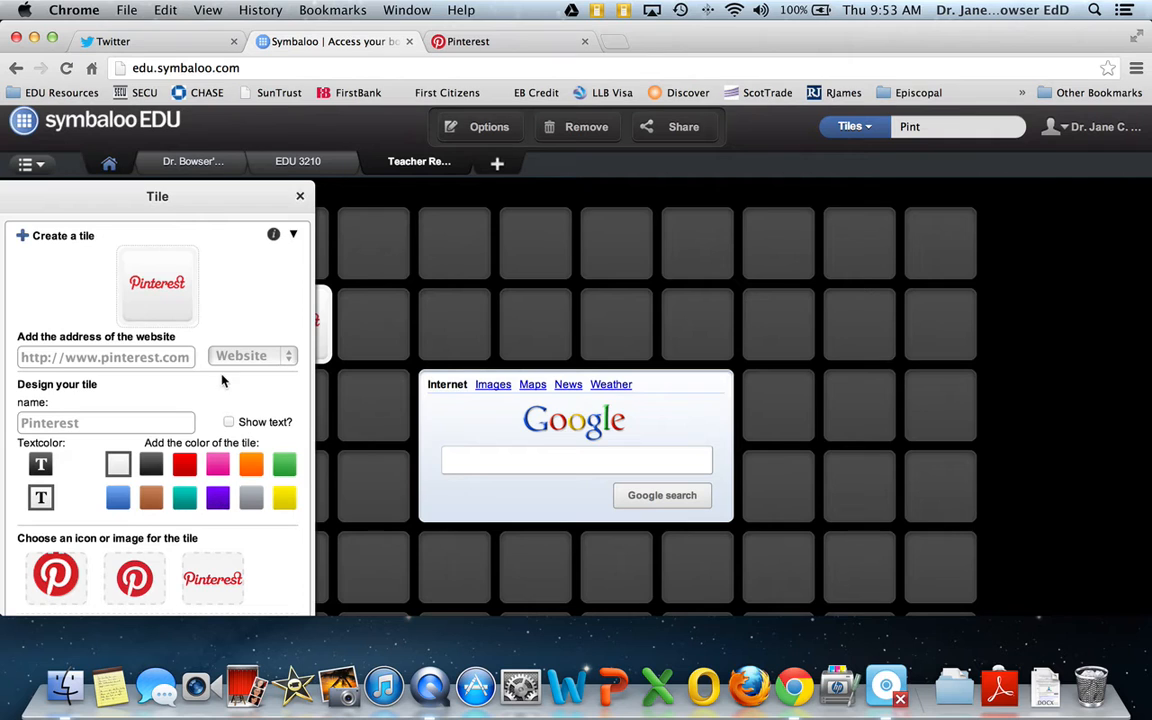
click(301, 199)
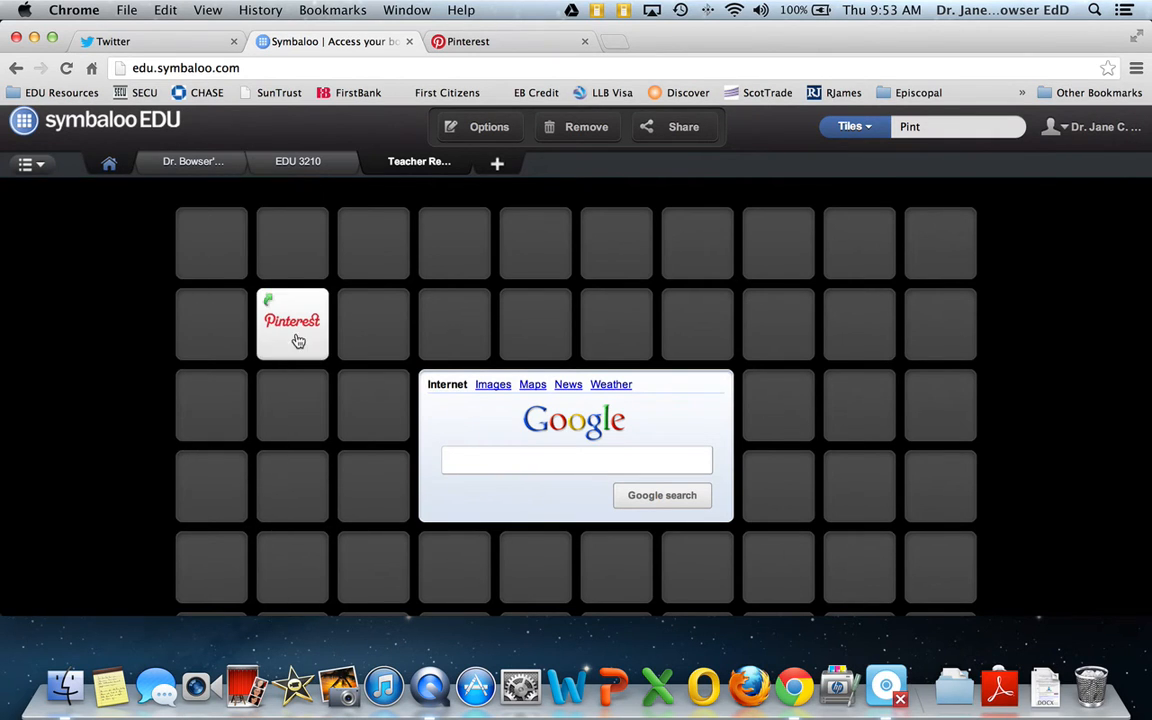
Move the Pinterest tile up to the second slot of the first row and dismiss the tile editing options
drag(297, 335, 296, 252)
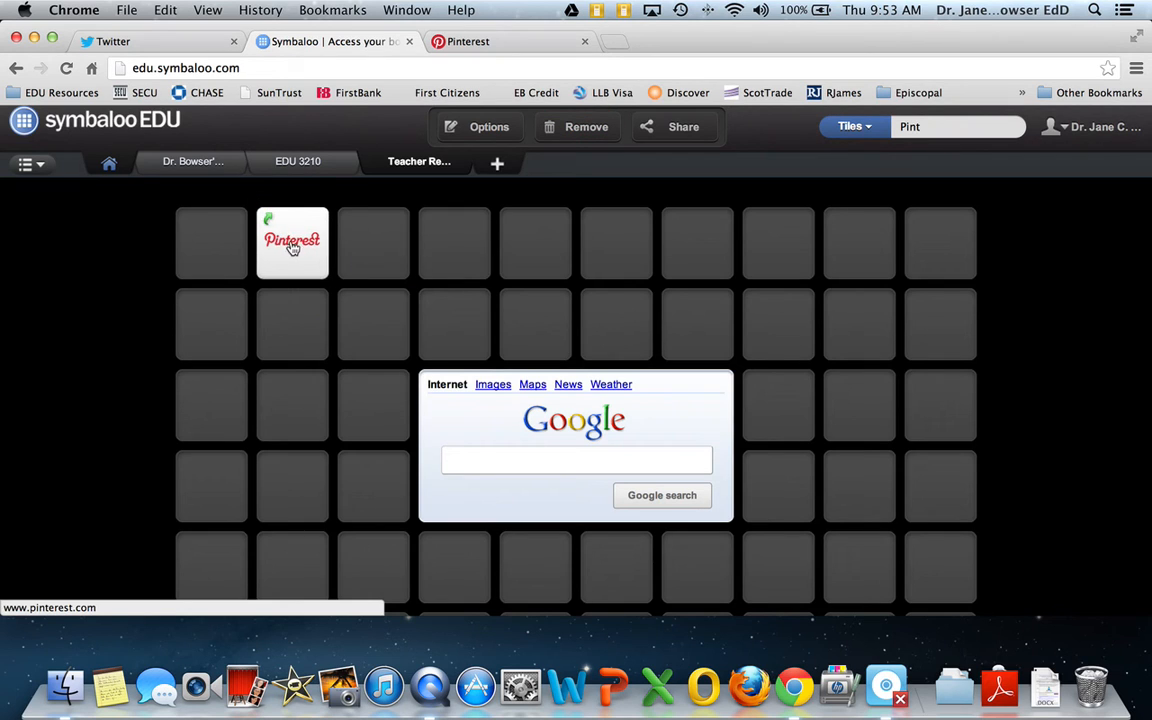
right_click(298, 247)
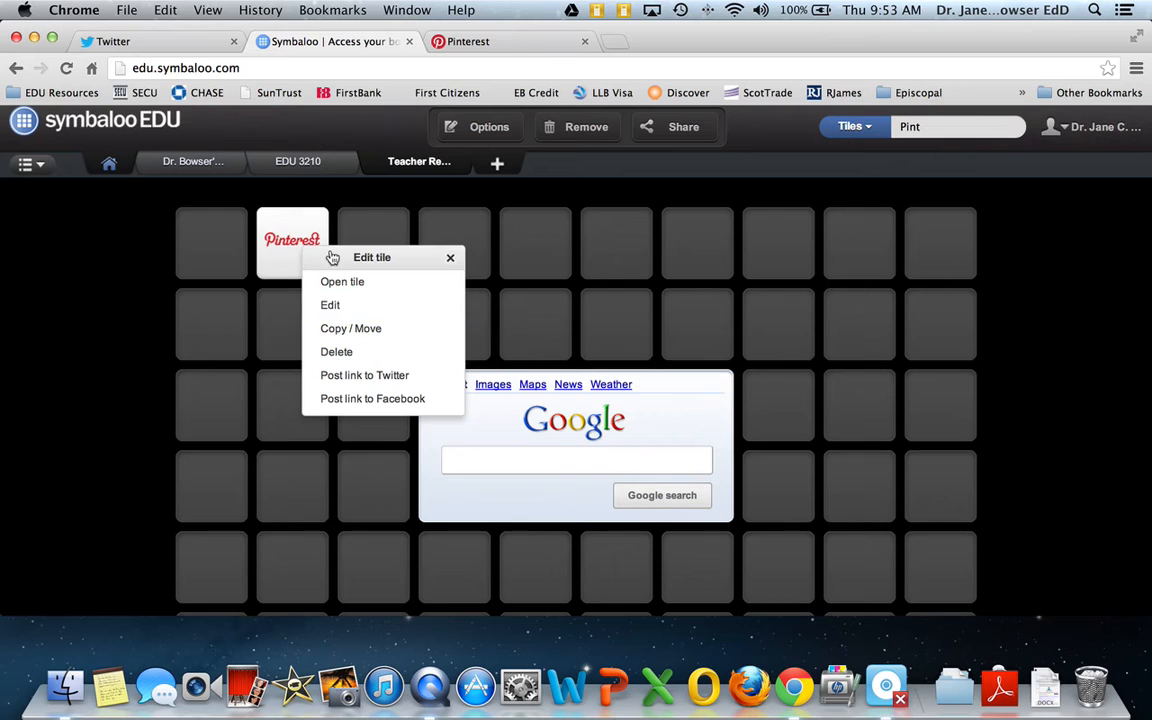
click(400, 240)
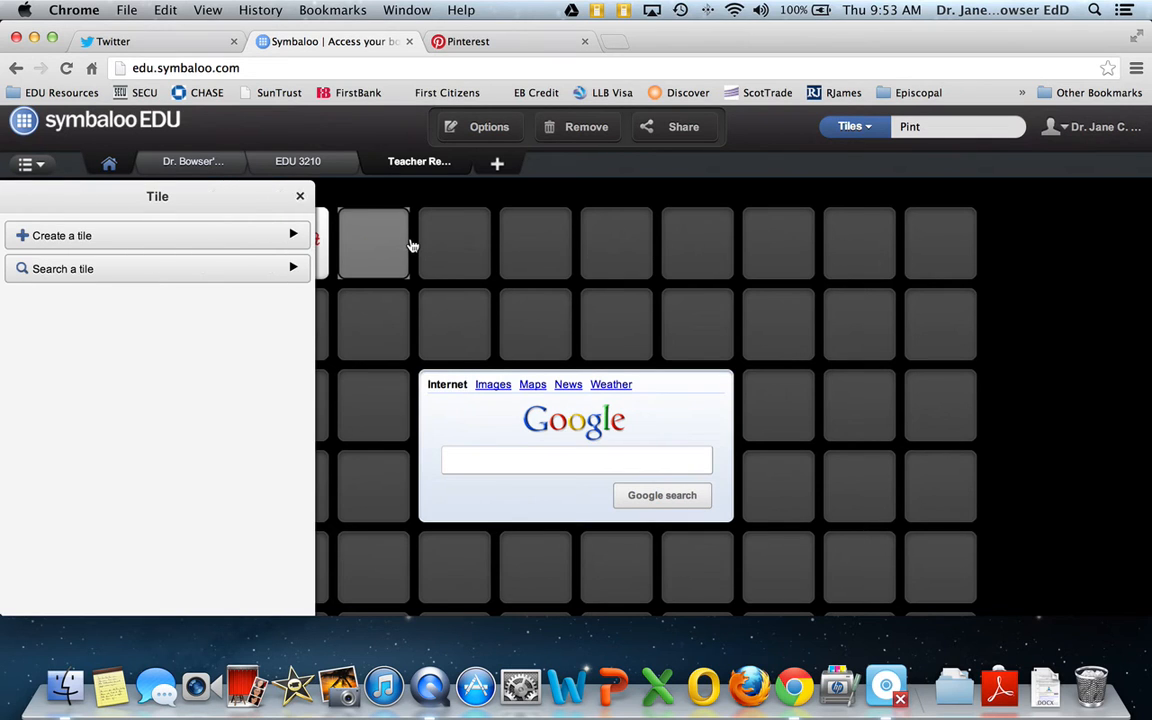
click(299, 196)
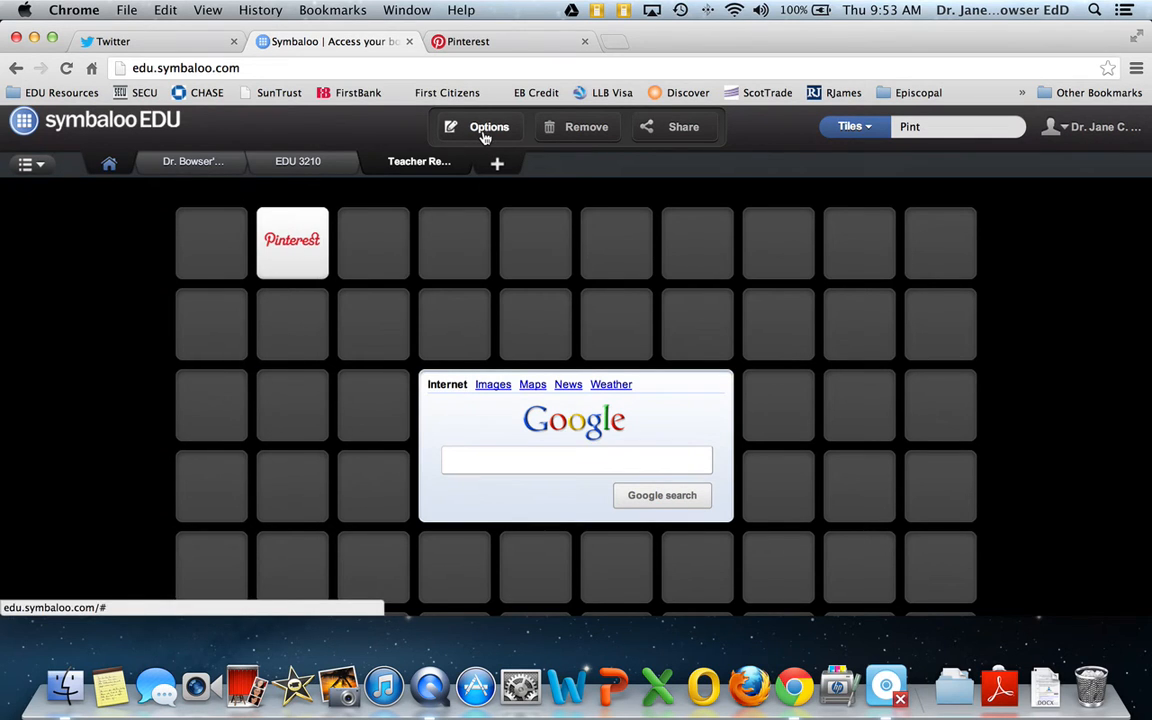
Look at the webmix's rename and wallpaper options, try the beach wallpaper, and set the background back to black
click(485, 135)
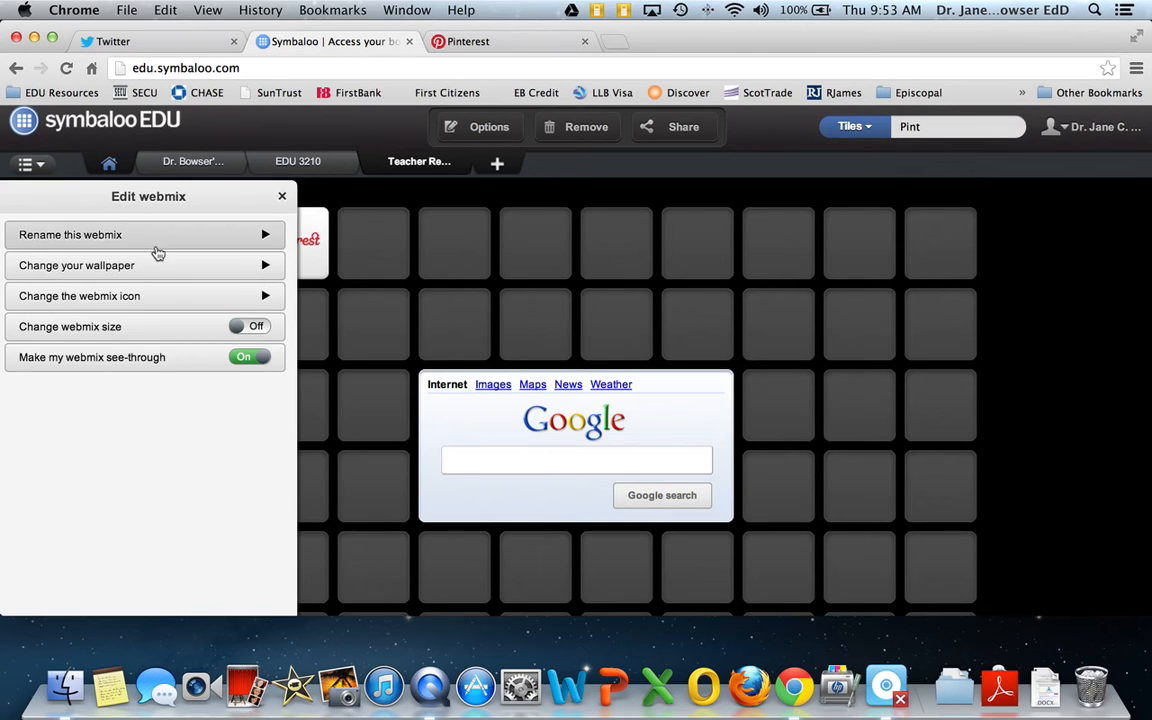
click(186, 240)
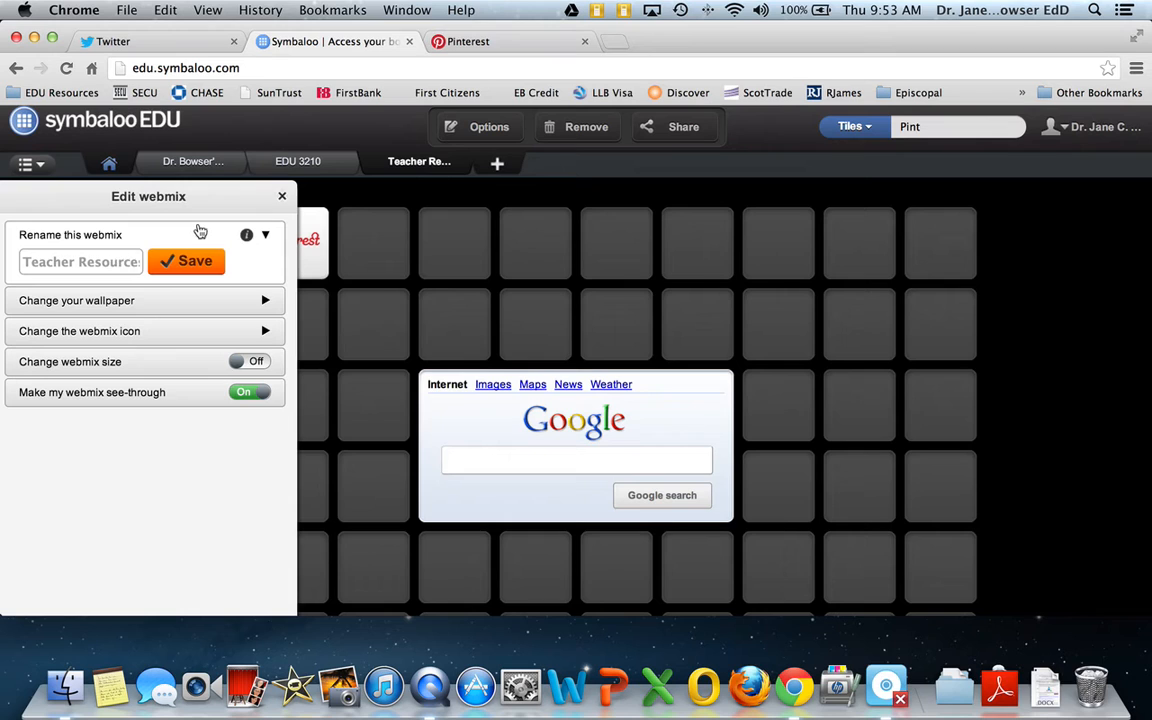
click(97, 302)
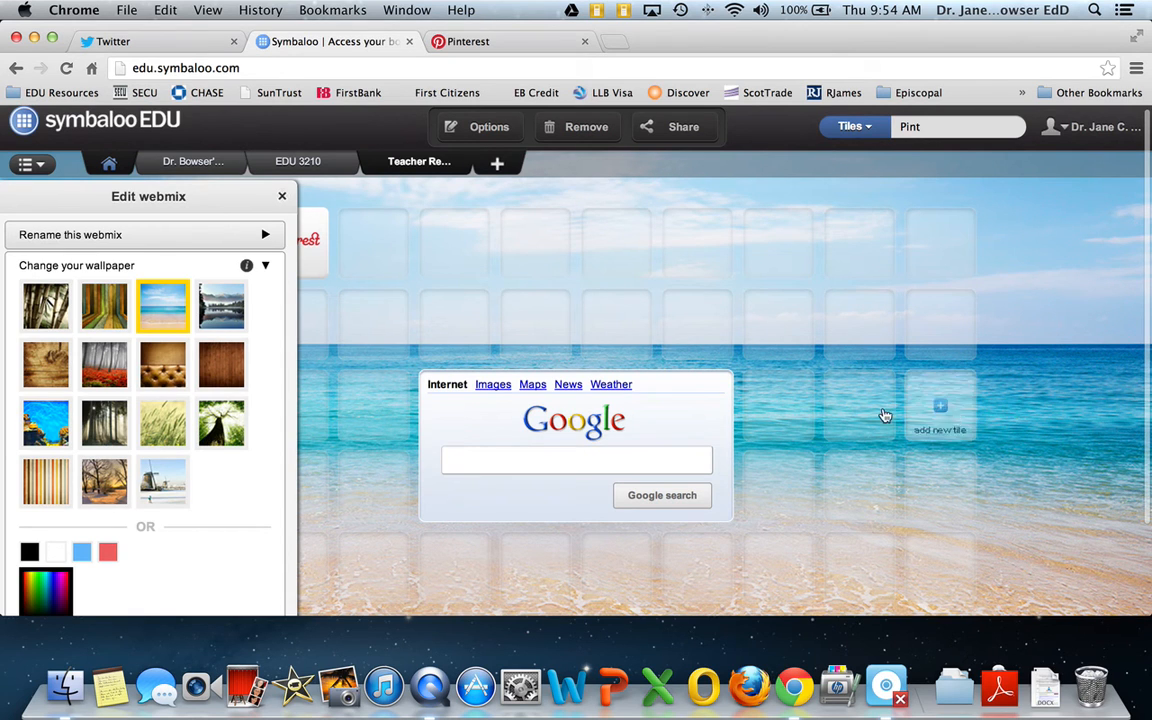
click(29, 553)
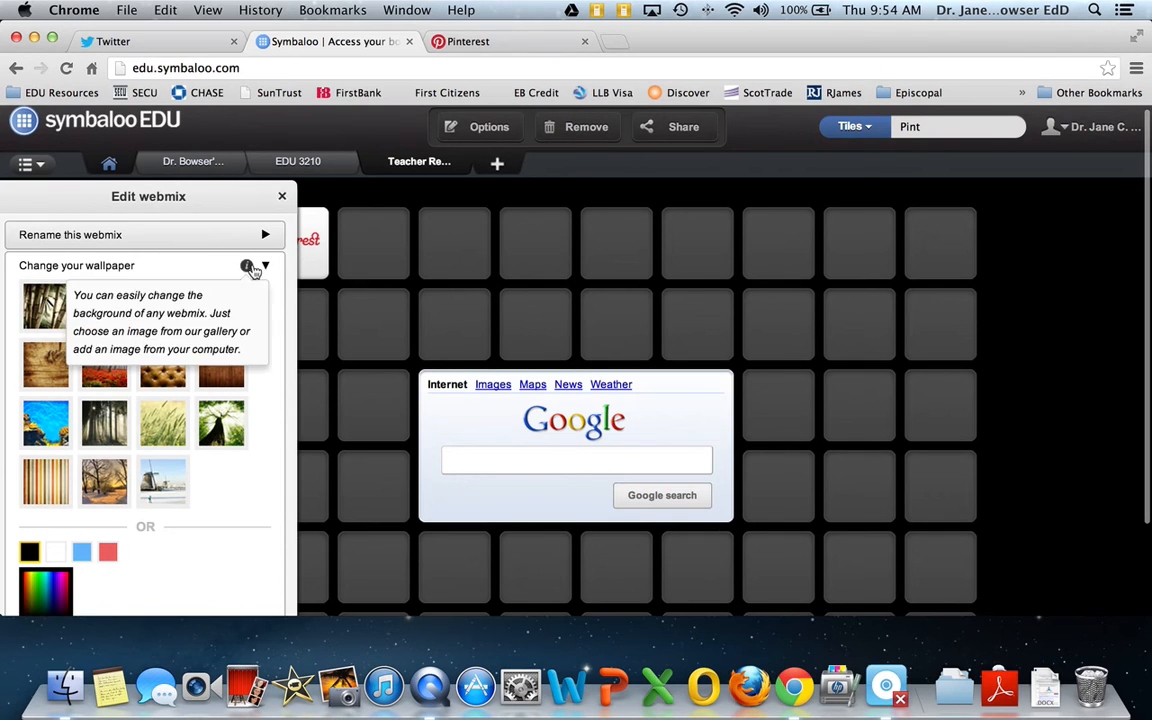
click(265, 266)
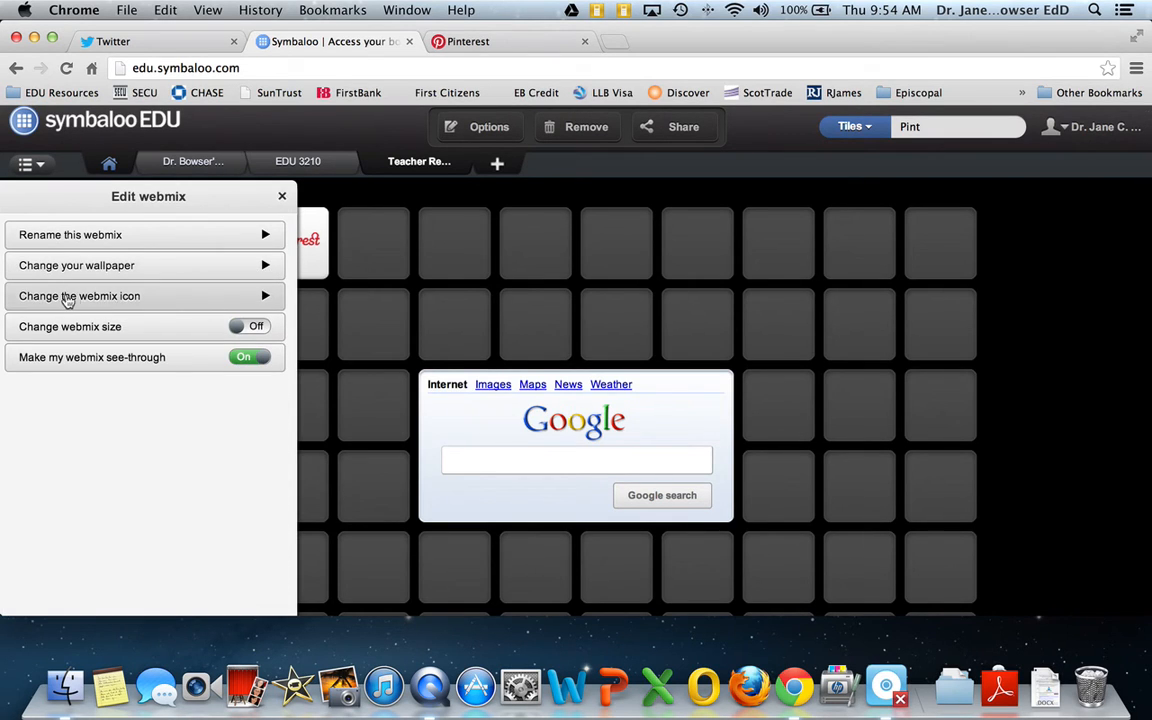
Try red as the webmix icon's colour and leave the webmix editing options without saving it
click(265, 297)
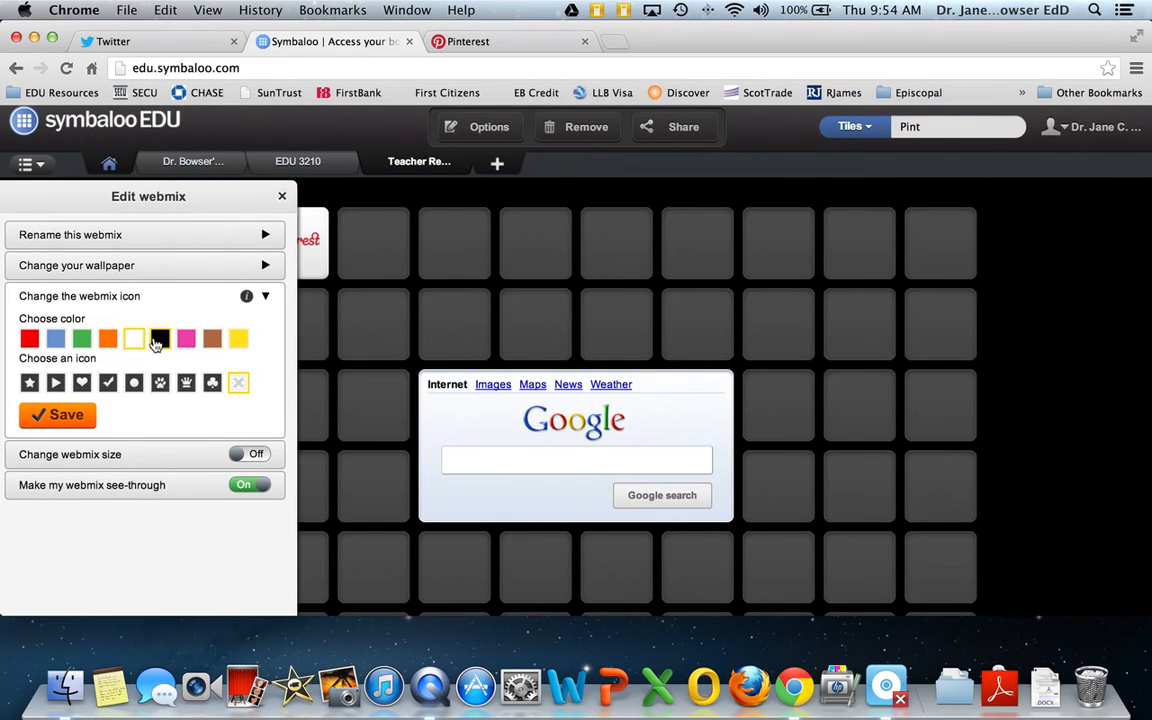
click(29, 342)
click(267, 298)
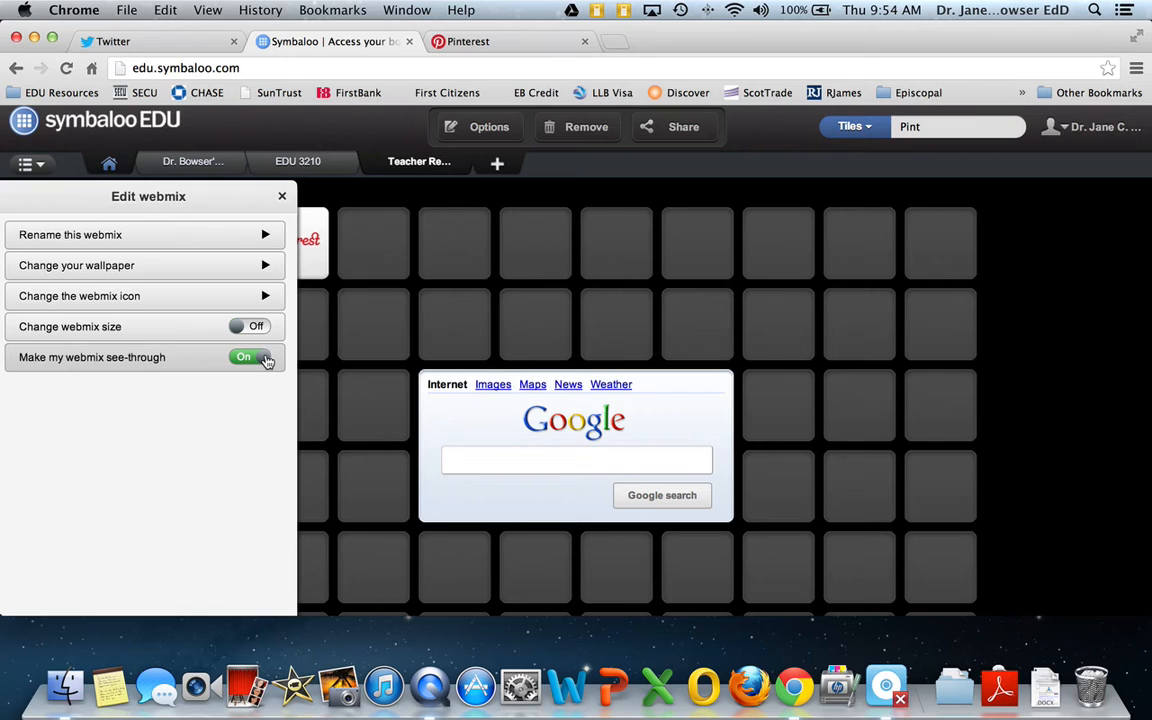
click(282, 197)
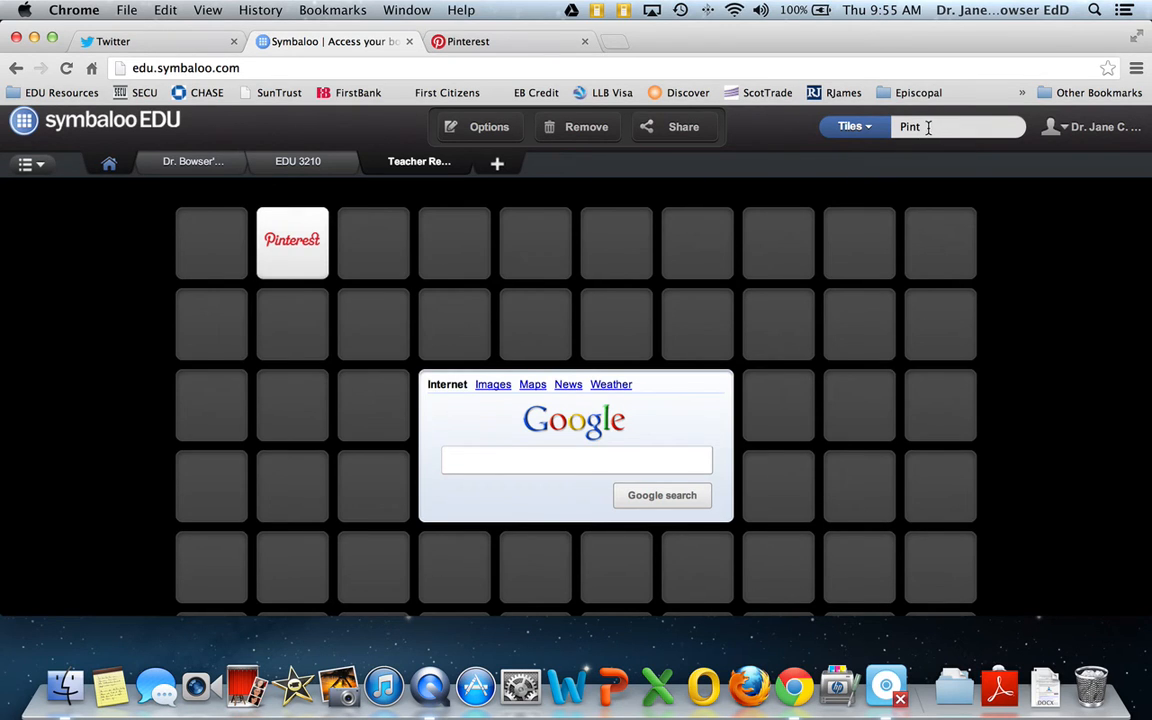
click(293, 328)
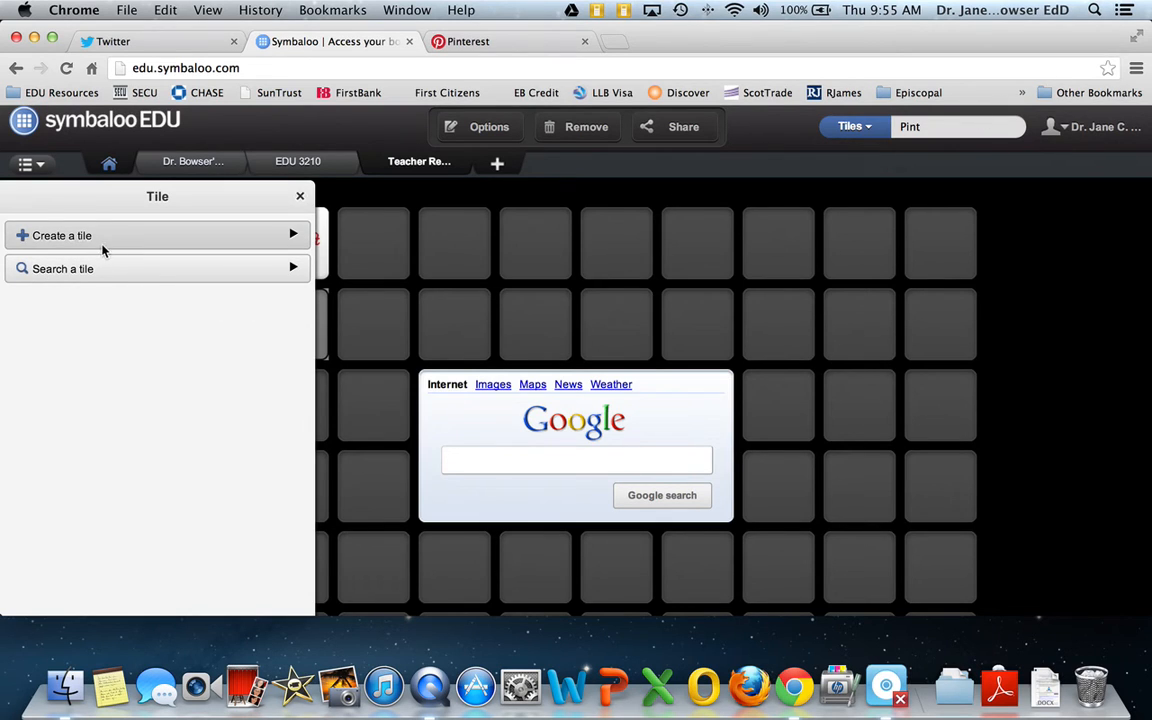
click(24, 228)
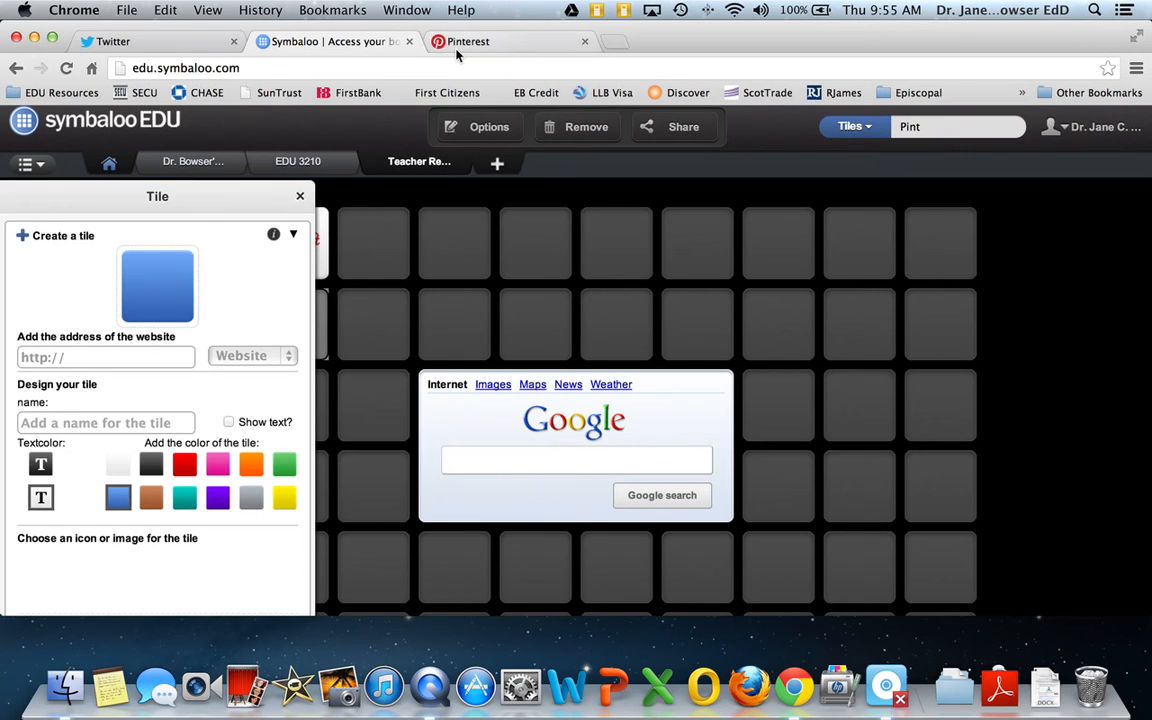
click(110, 358)
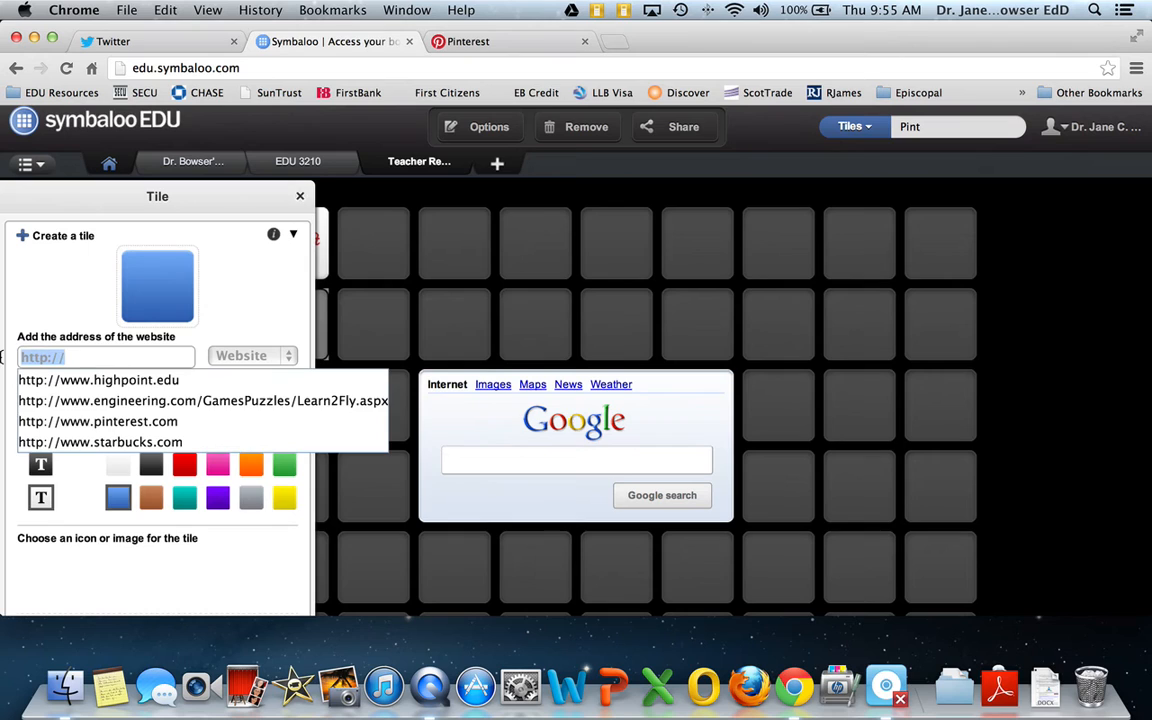
key(BackSpace)
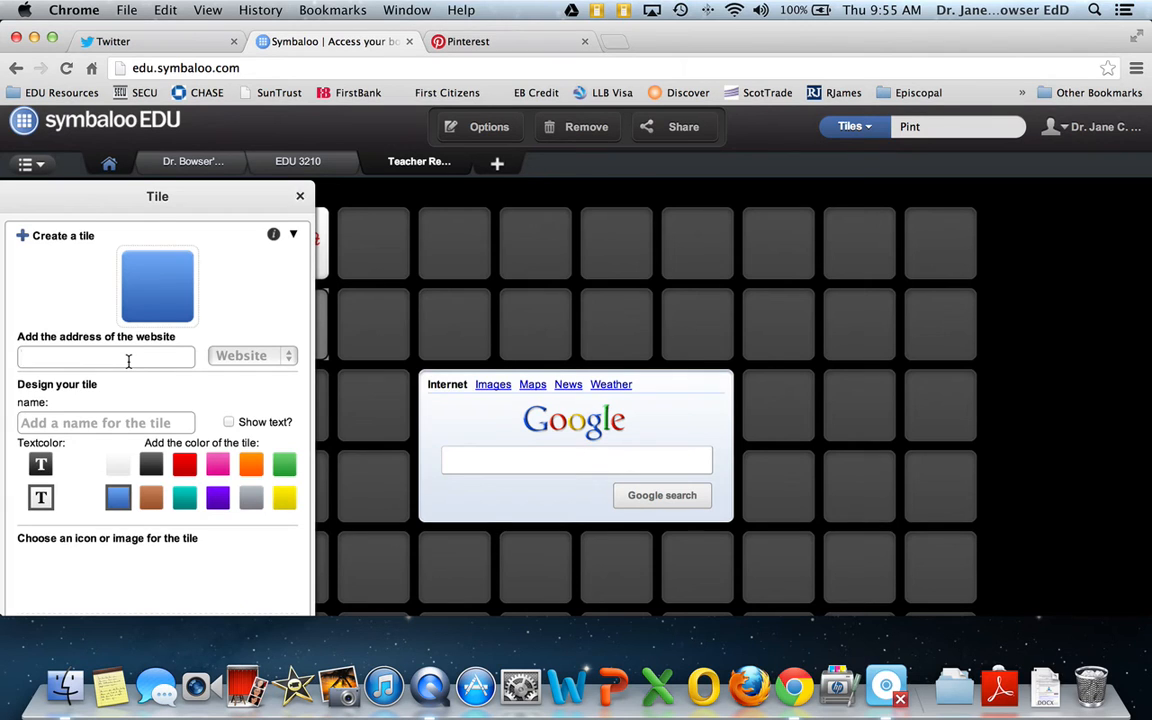
text(http://www)
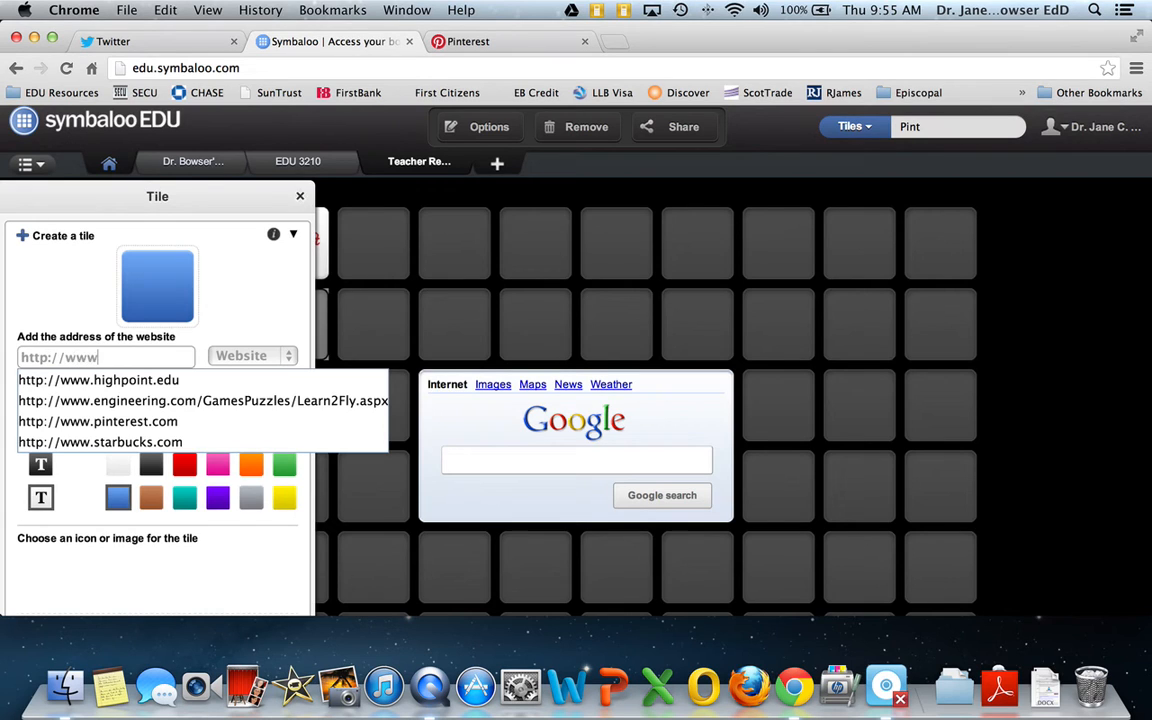
text(.s)
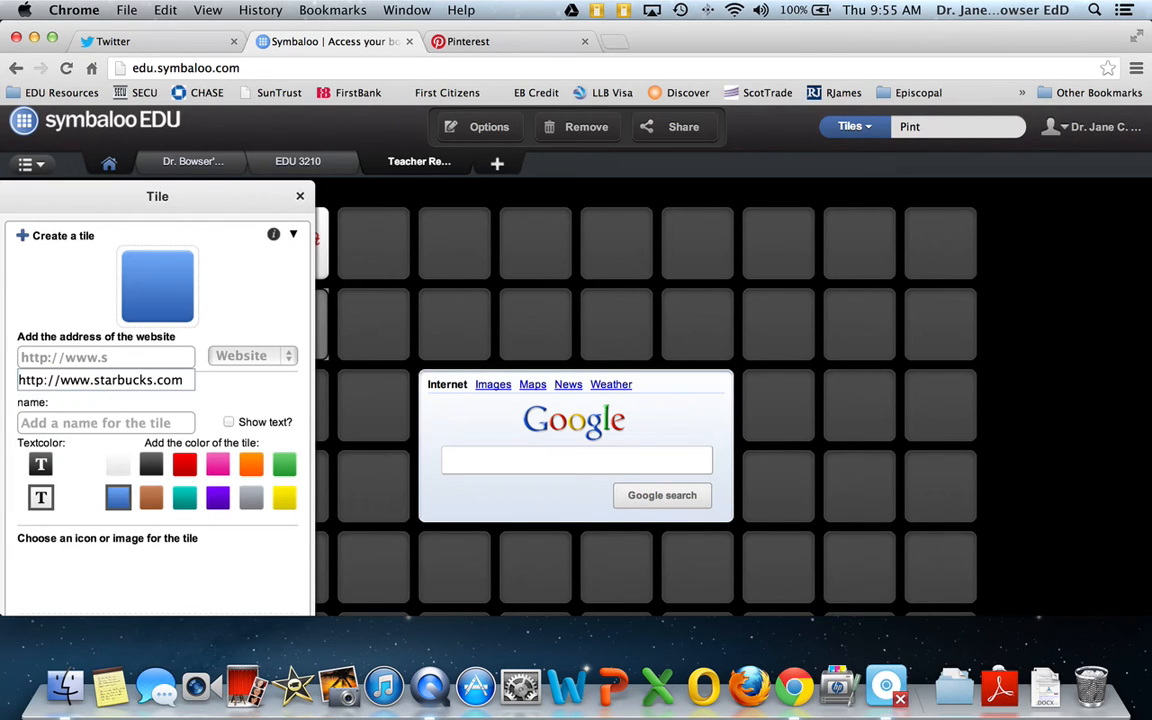
click(118, 380)
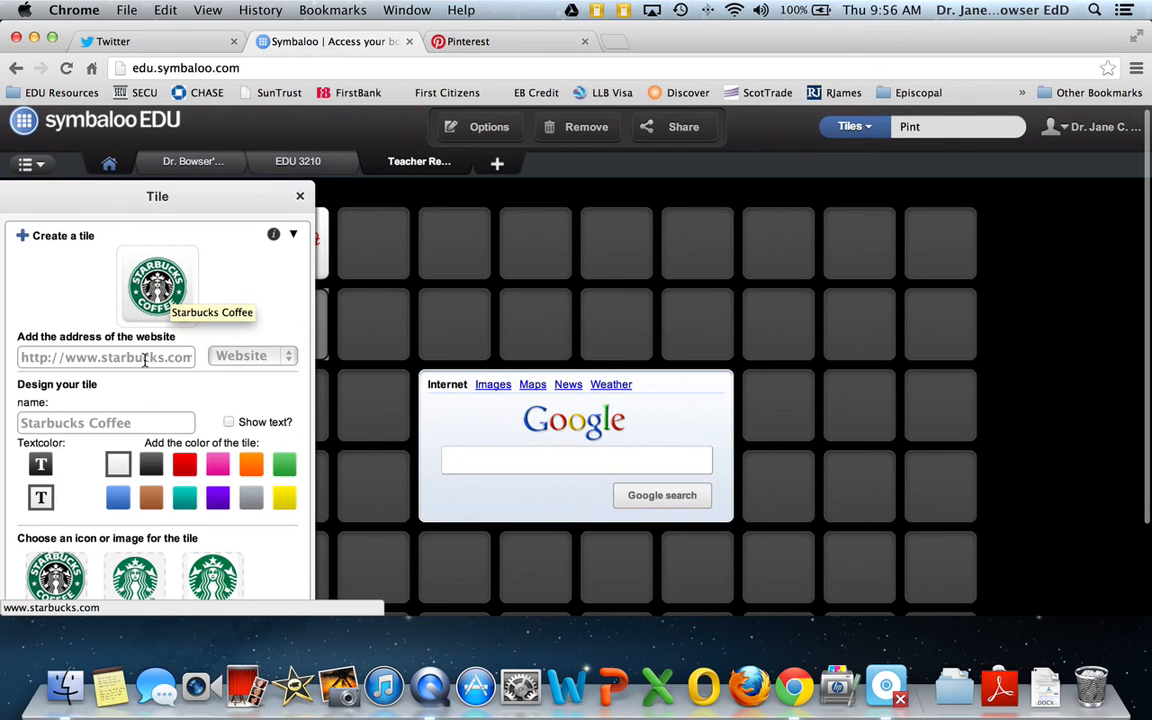
Look at the badge icon choices, keep the Starbucks Coffee logo, and save the new tile
scroll(165, 366, down, 3)
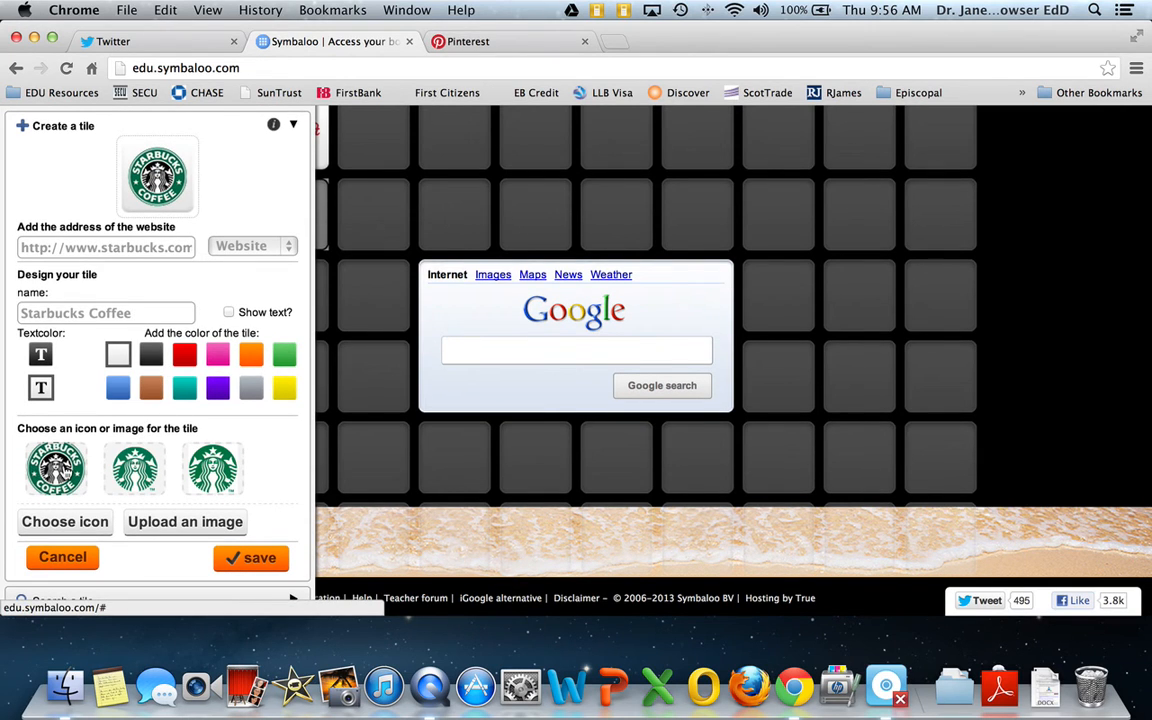
click(78, 523)
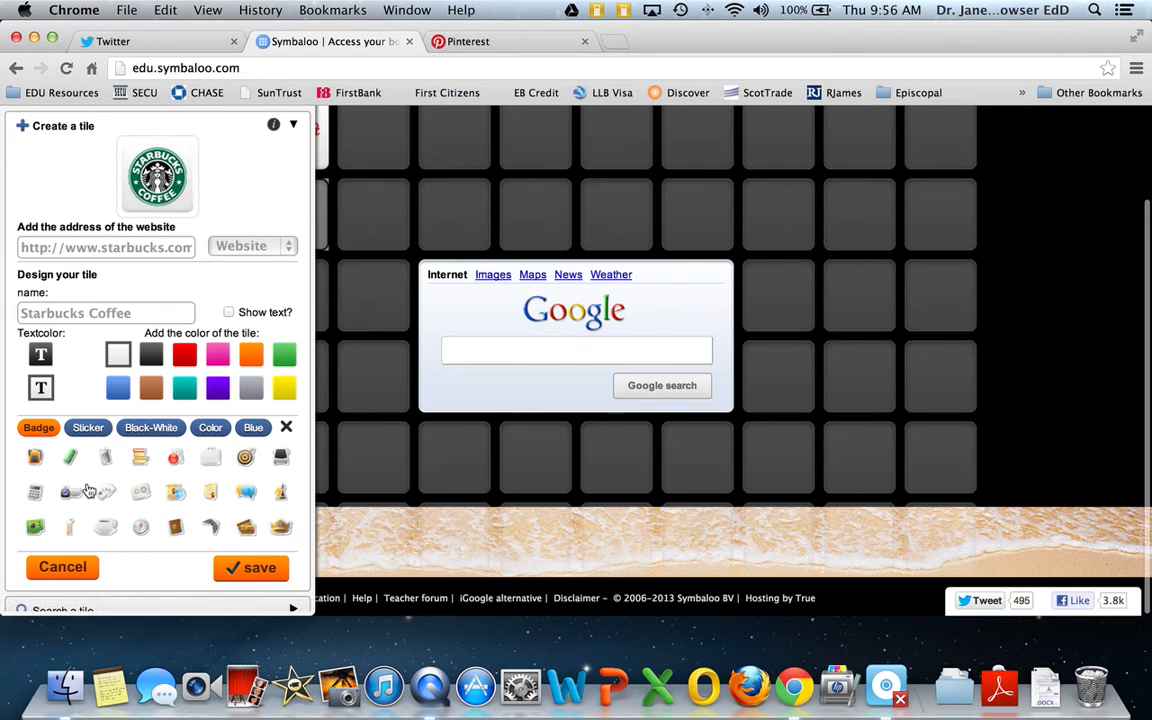
click(286, 428)
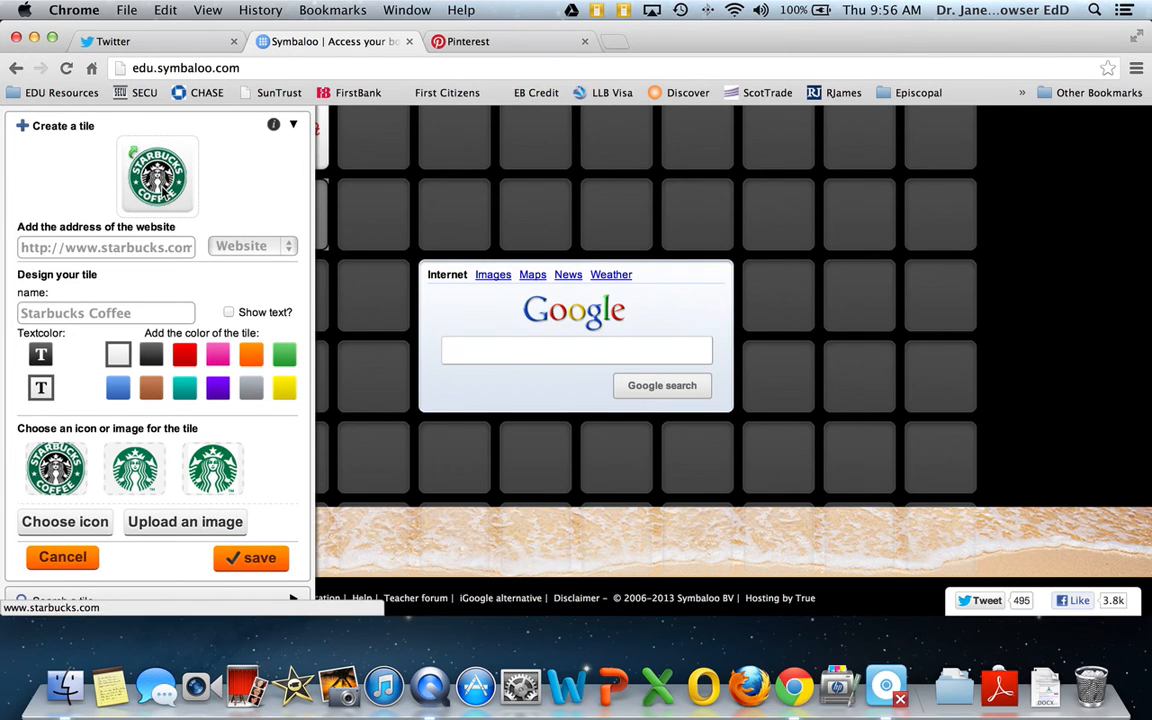
click(251, 563)
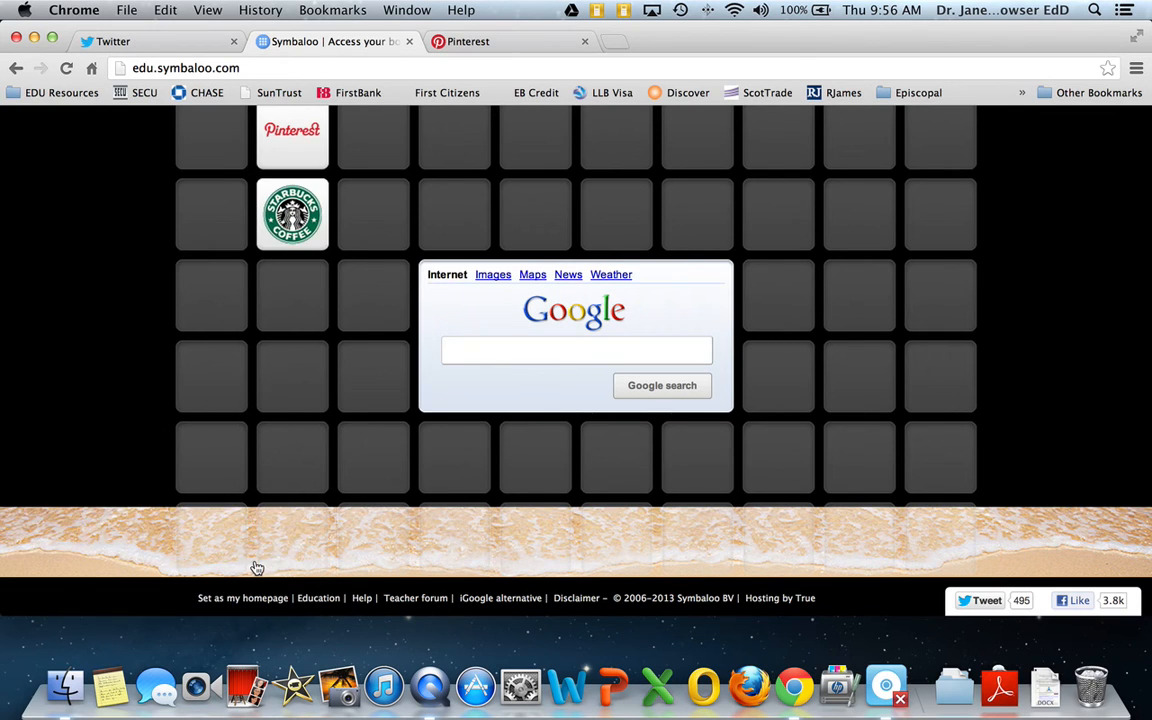
Move the Starbucks tile to the third slot and the Pinterest tile to the fourth slot of the second row
scroll(290, 300, up, 3)
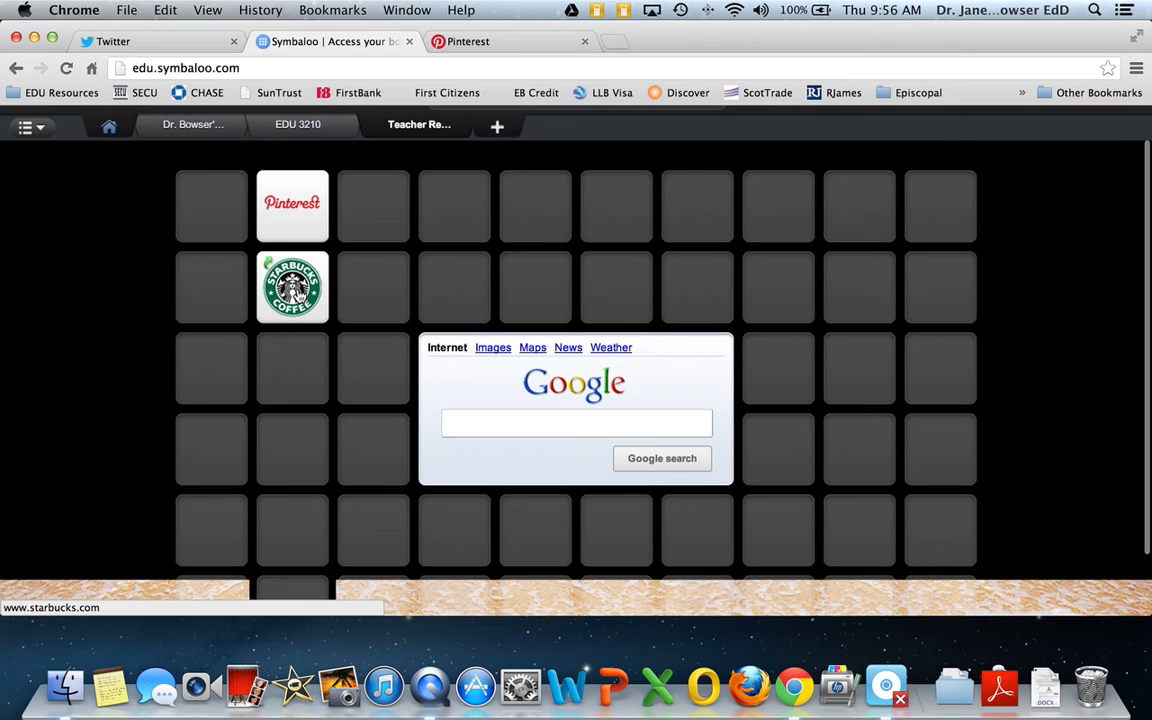
drag(296, 290, 380, 285)
drag(262, 220, 445, 285)
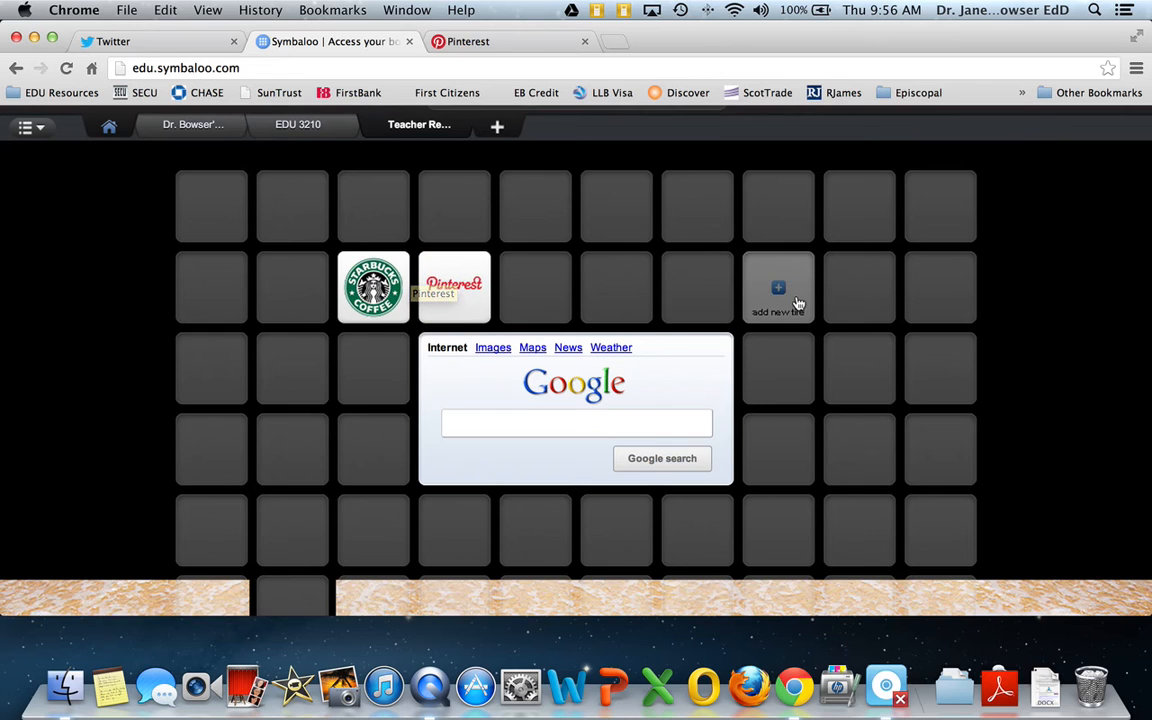
Look at the list of own webmixes and the options for adding another one, and dismiss it
scroll(798, 303, up, 2)
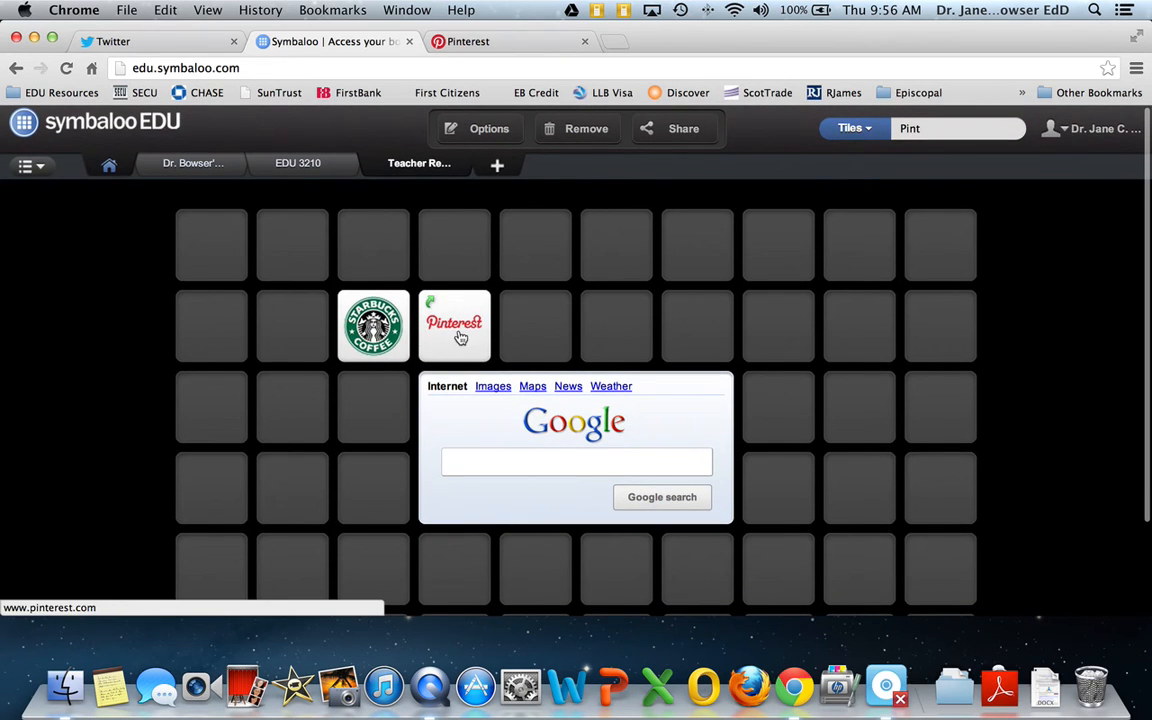
mouse_move(460, 338)
mouse_down()
mouse_move(458, 262)
mouse_move(458, 334)
mouse_move(476, 352)
mouse_up()
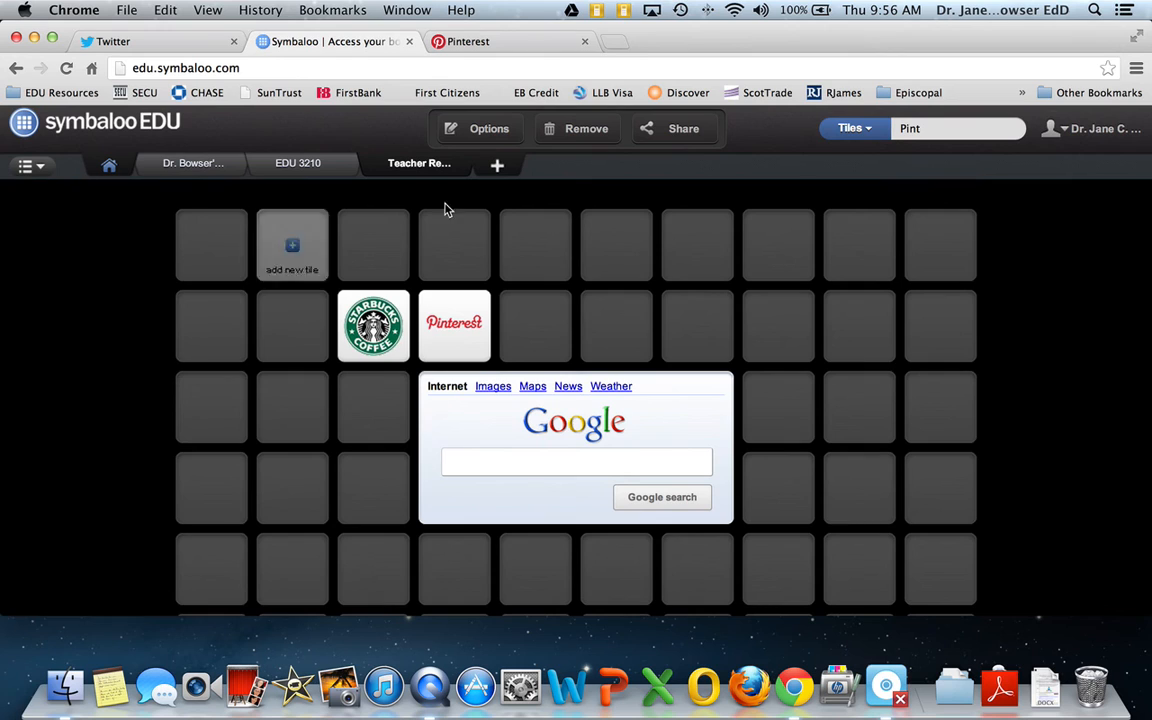
click(40, 170)
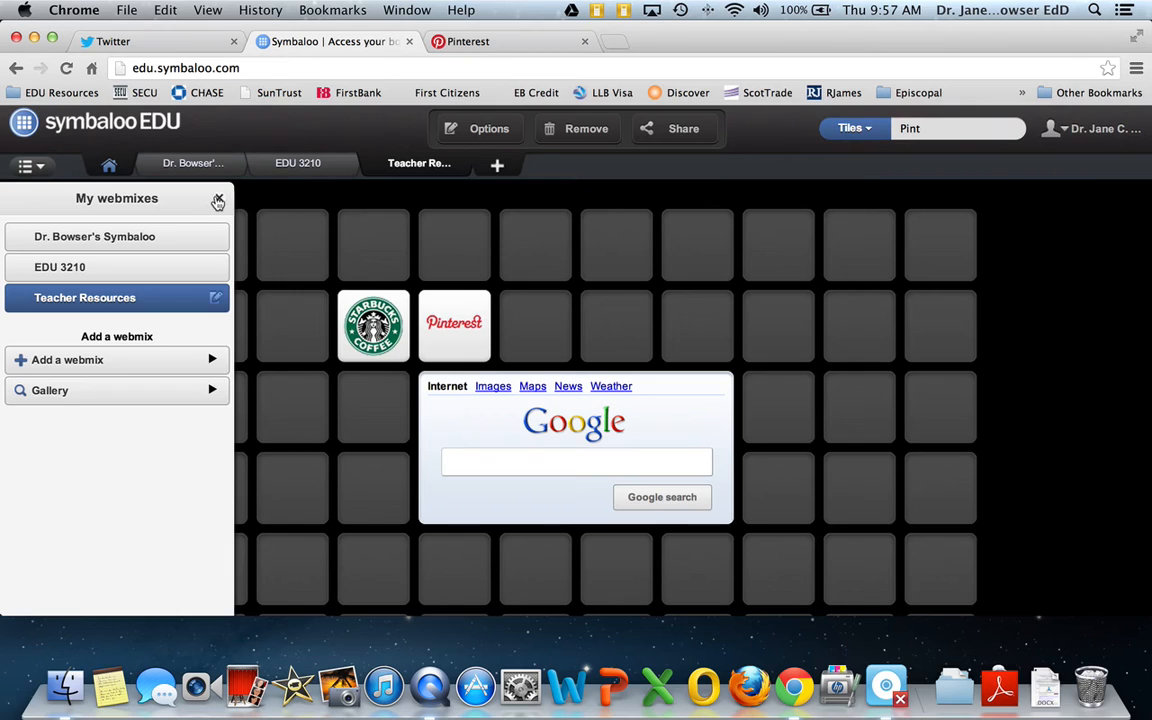
click(218, 201)
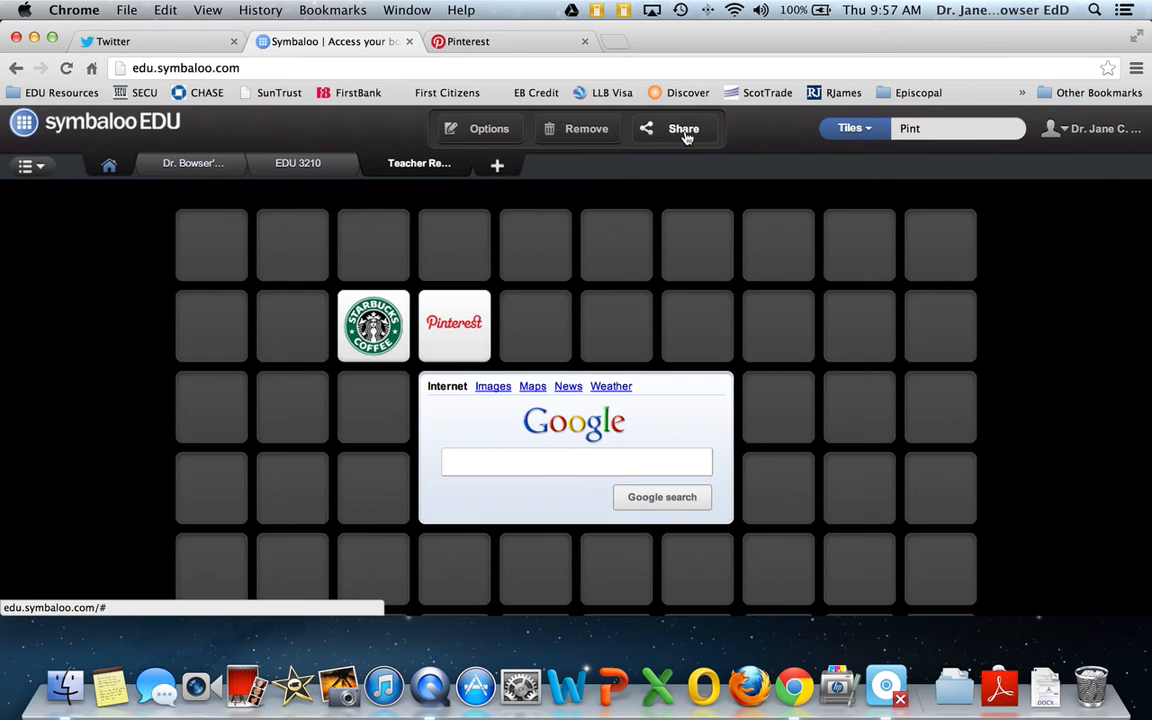
Share the Teacher Resources webmix publicly in the gallery with the tags Starbucks Coffee and Pinterest
click(686, 133)
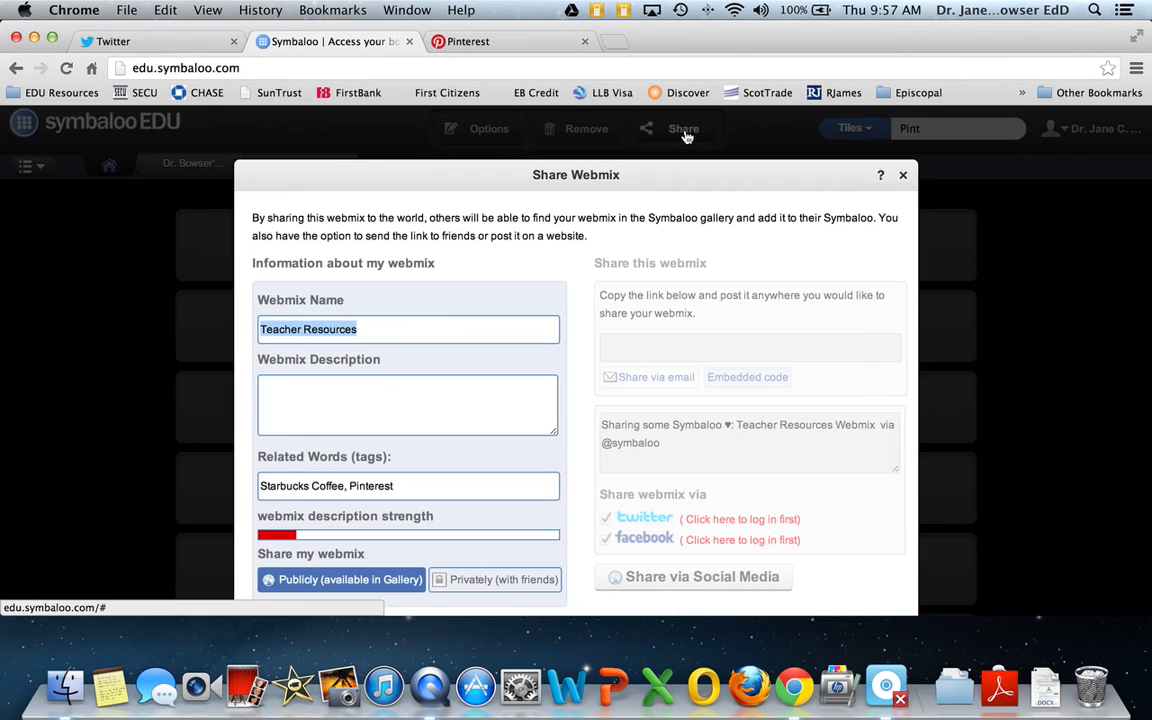
scroll(481, 332, down, 2)
scroll(481, 332, down, 1)
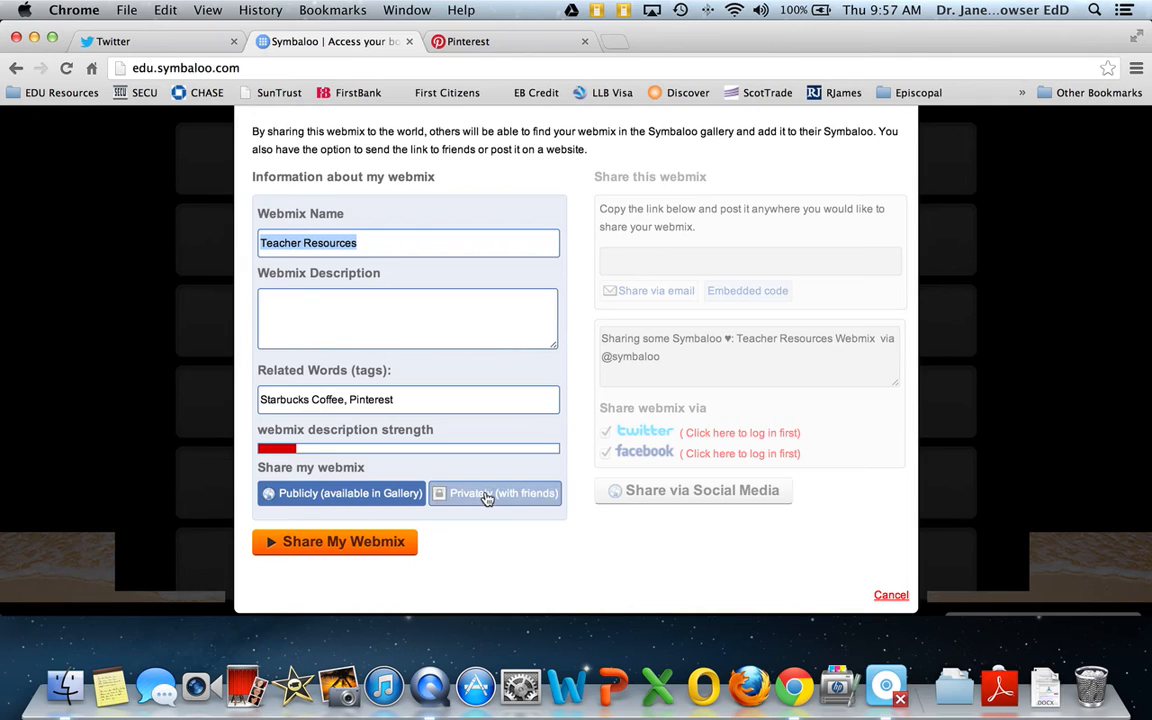
click(346, 548)
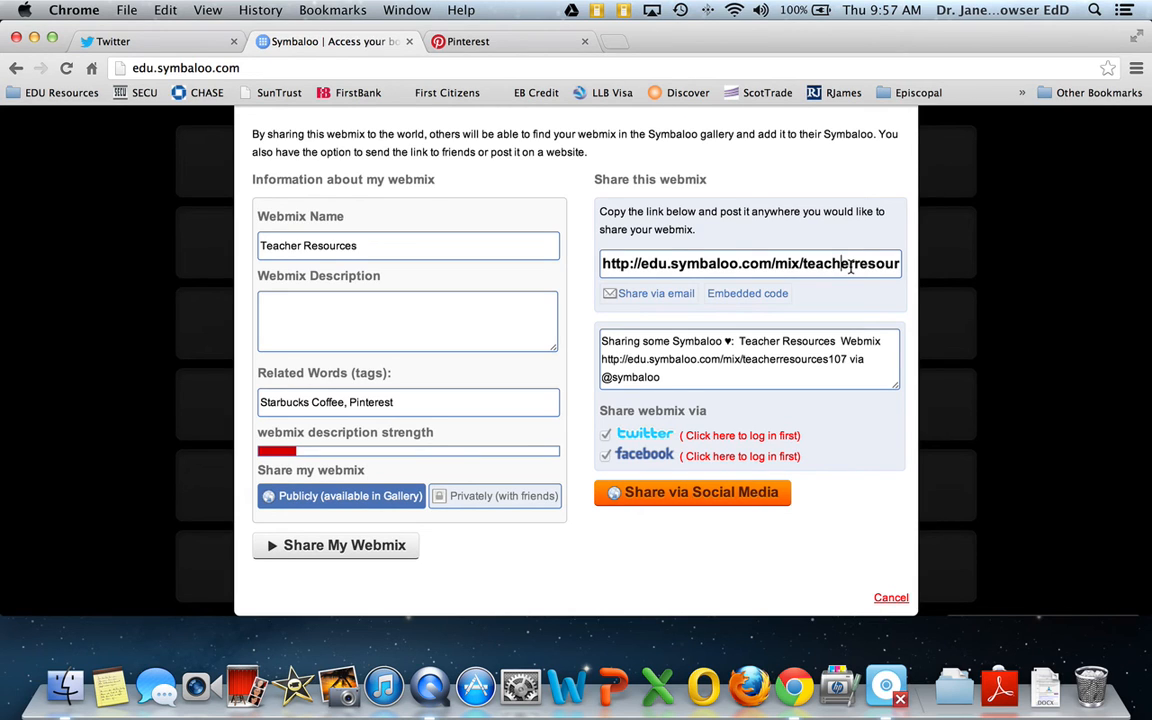
Copy the shared webmix's embed code and close the sharing dialog
click(764, 298)
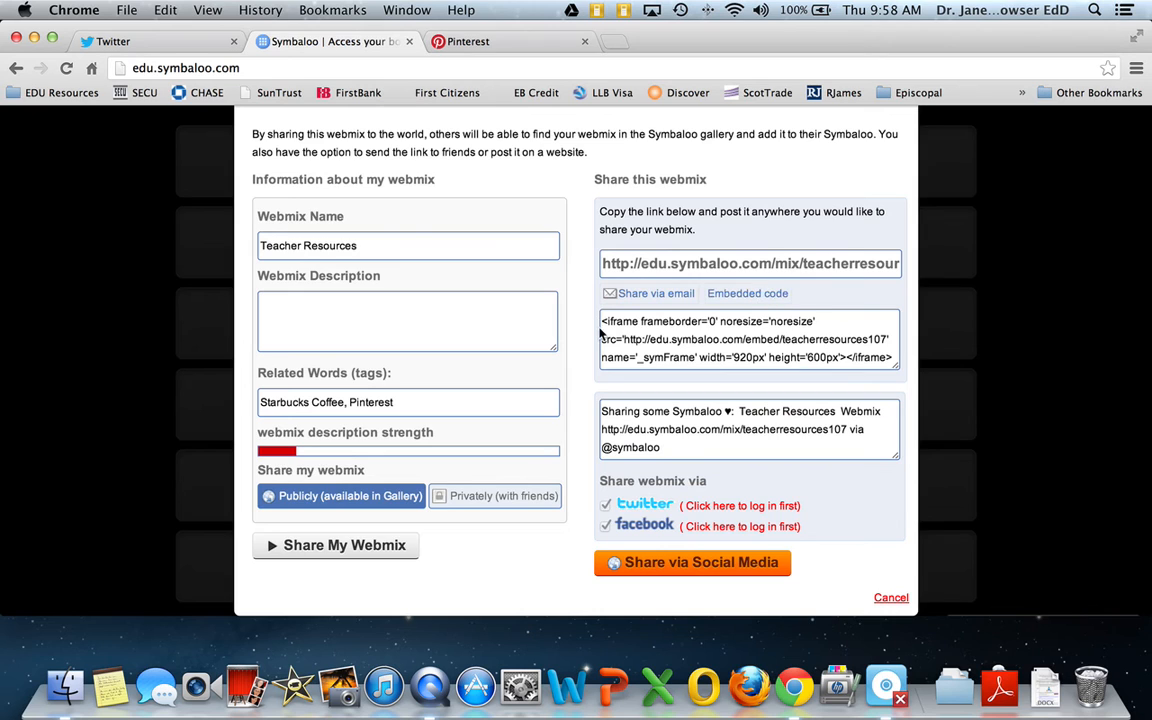
drag(601, 321, 905, 375)
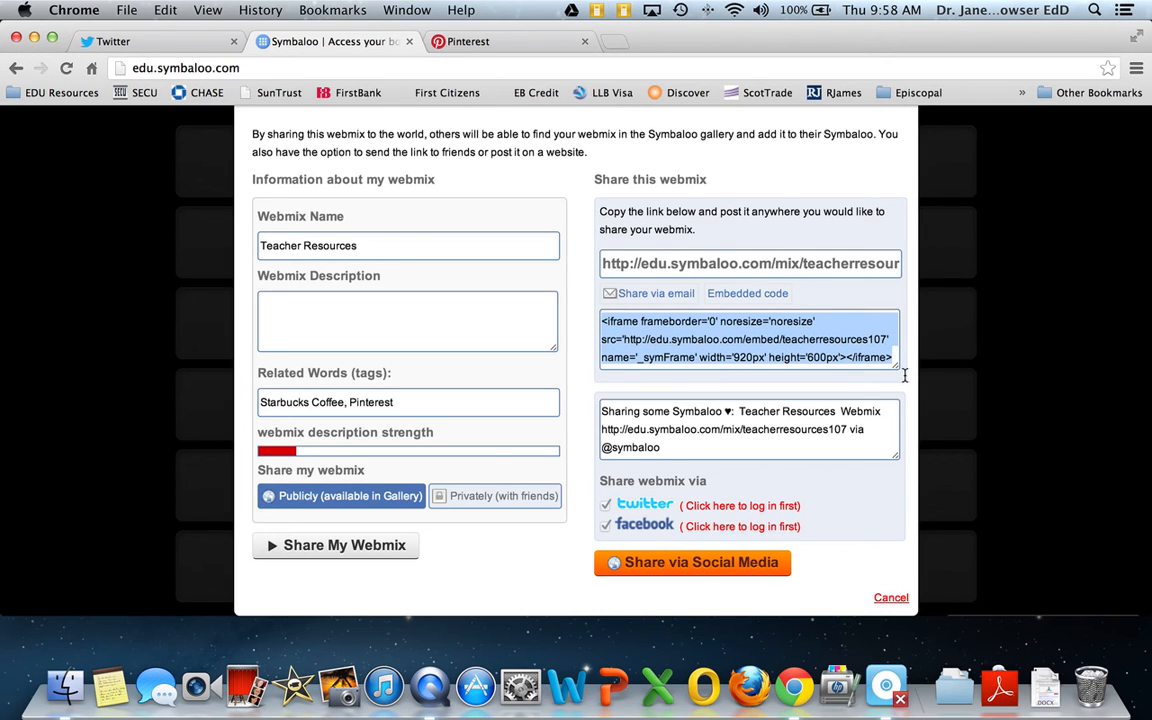
right_click(710, 320)
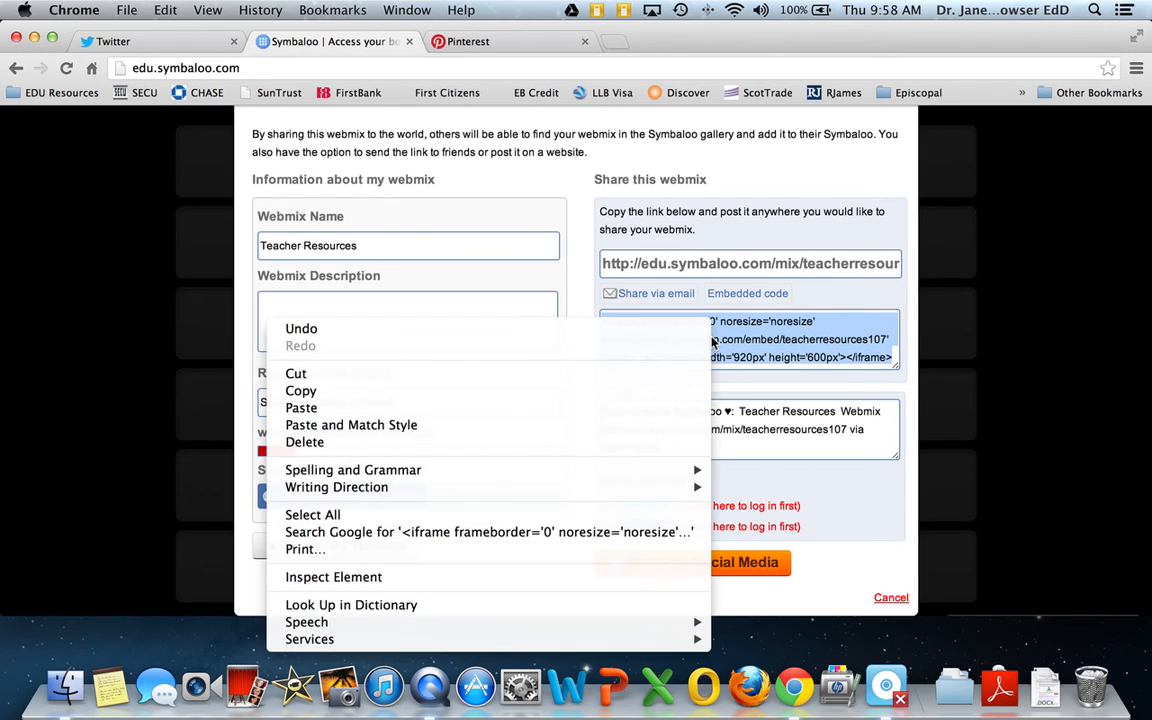
click(366, 394)
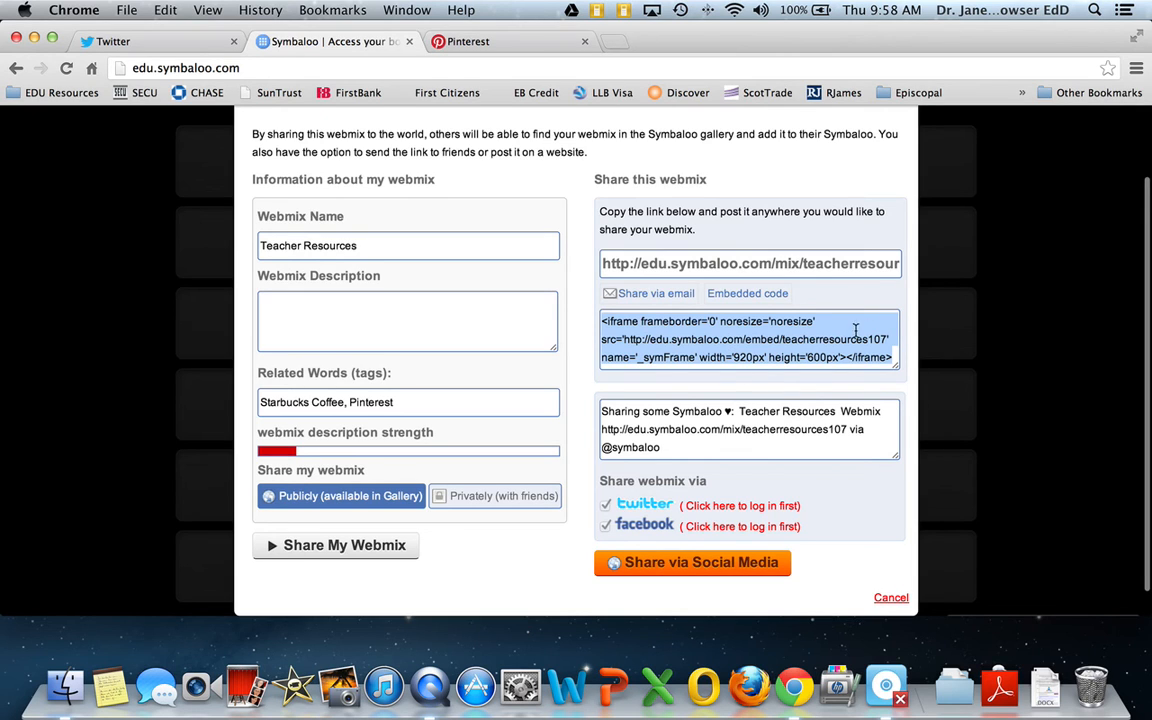
click(1000, 330)
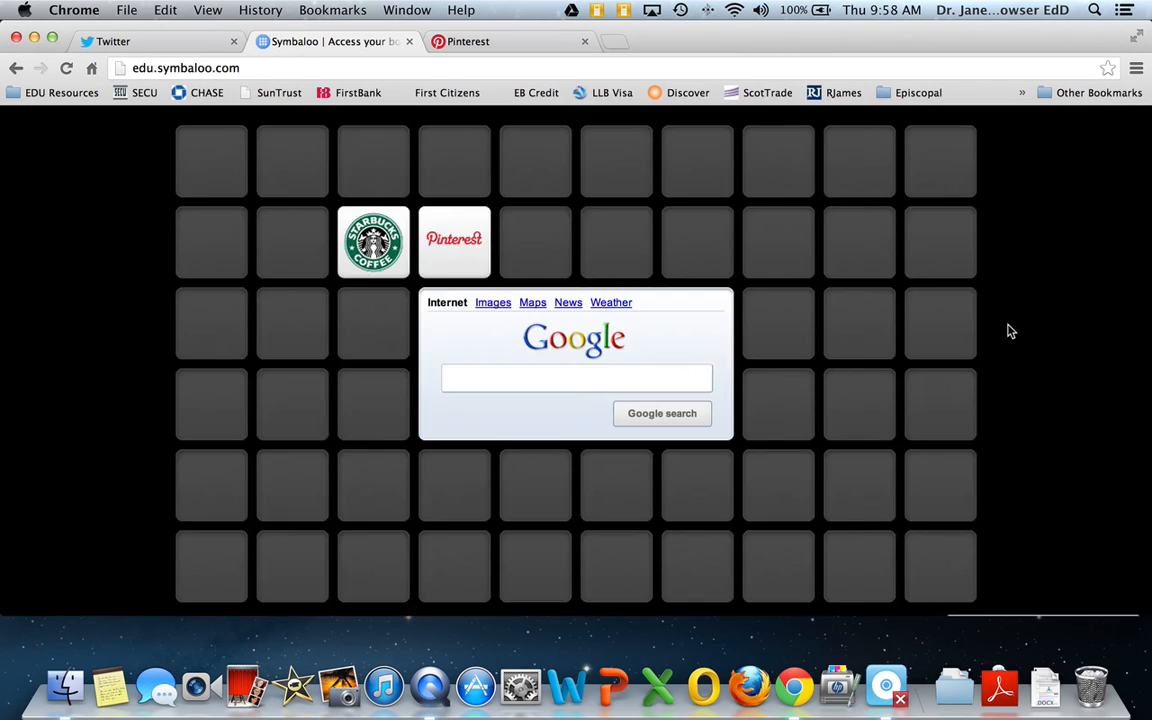
Open the blog hpusoeit.blogspot.com in a new browser tab and start a new post
click(613, 42)
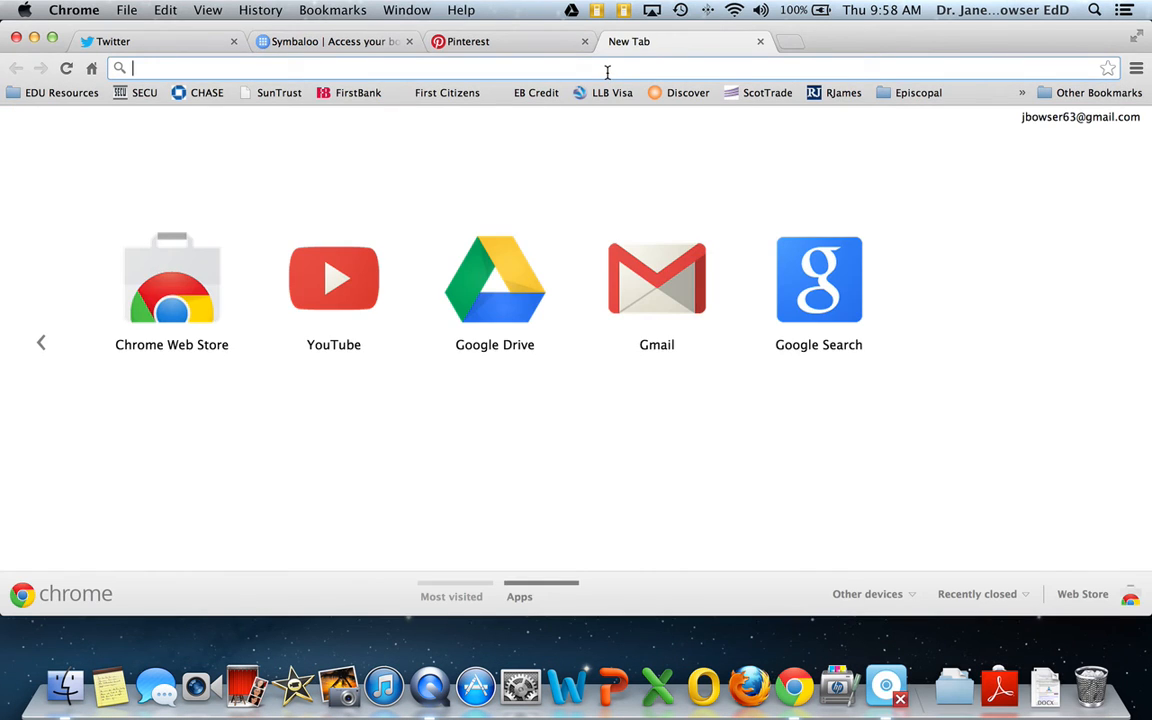
text(hpusoeit.blogspot.com)
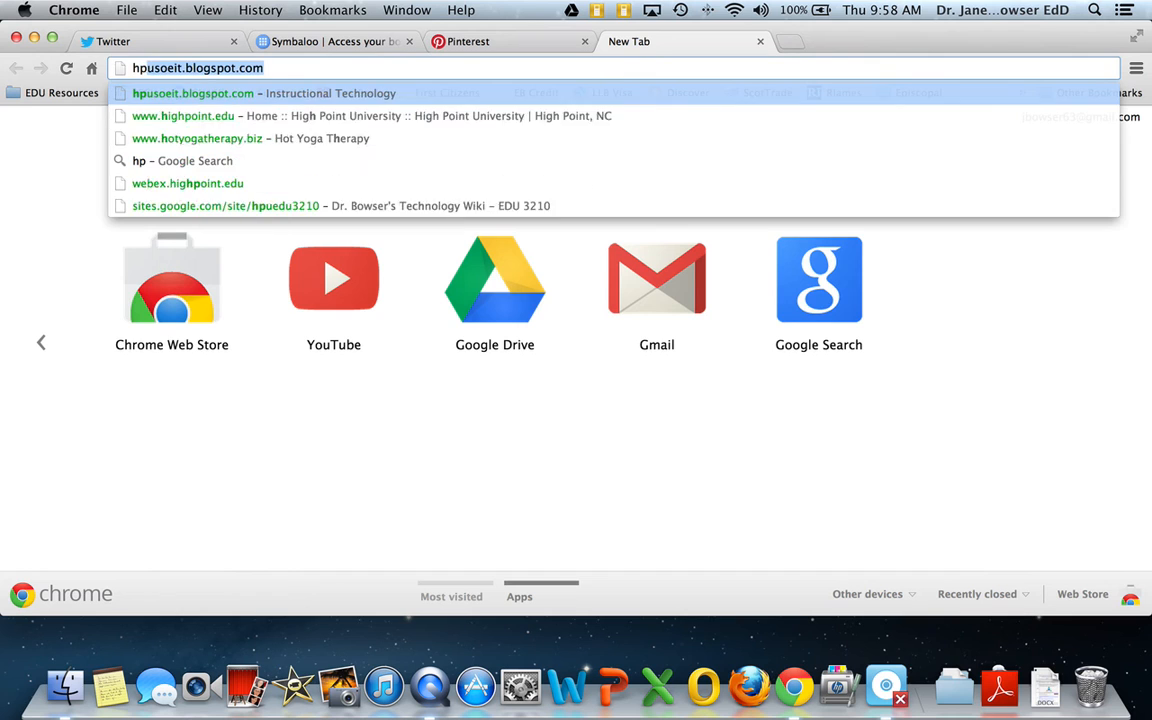
key(Return)
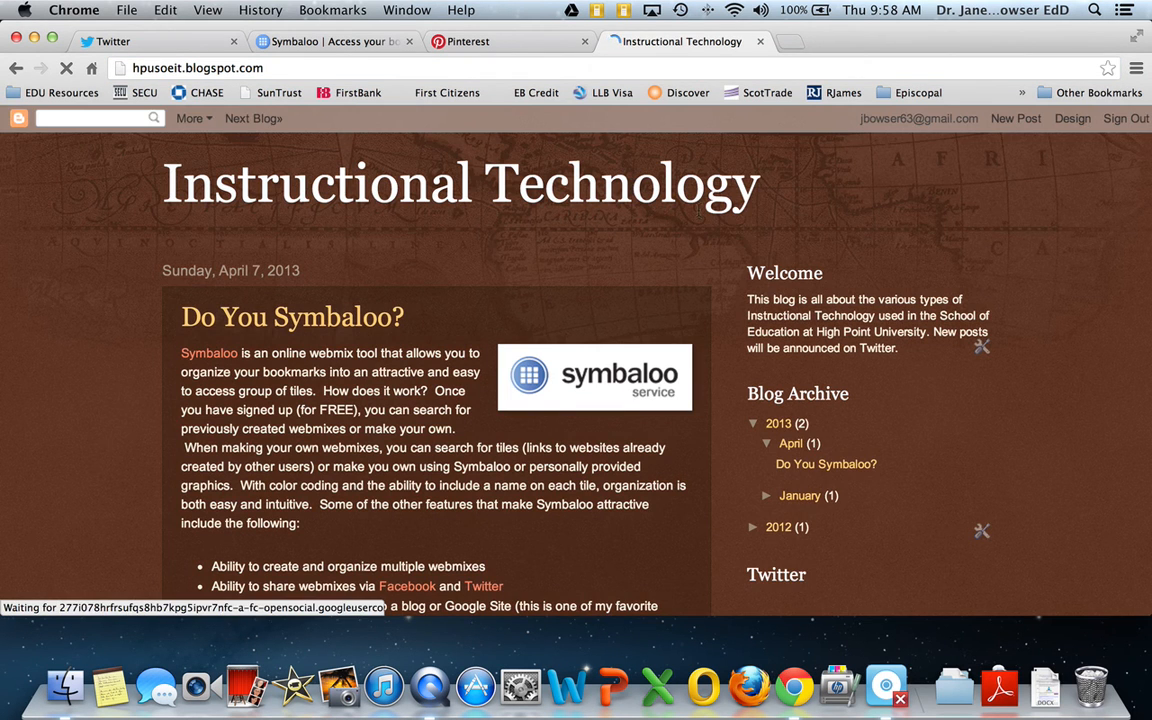
click(1017, 119)
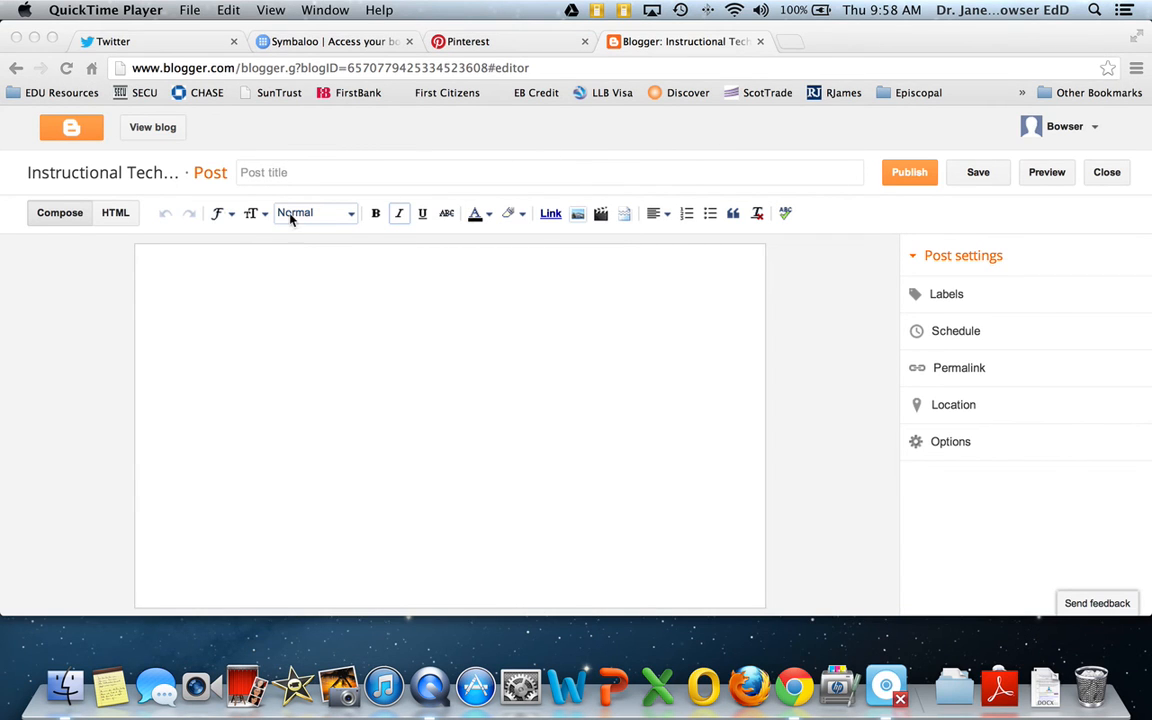
Title the new post "Symbaloo Practice"
click(321, 167)
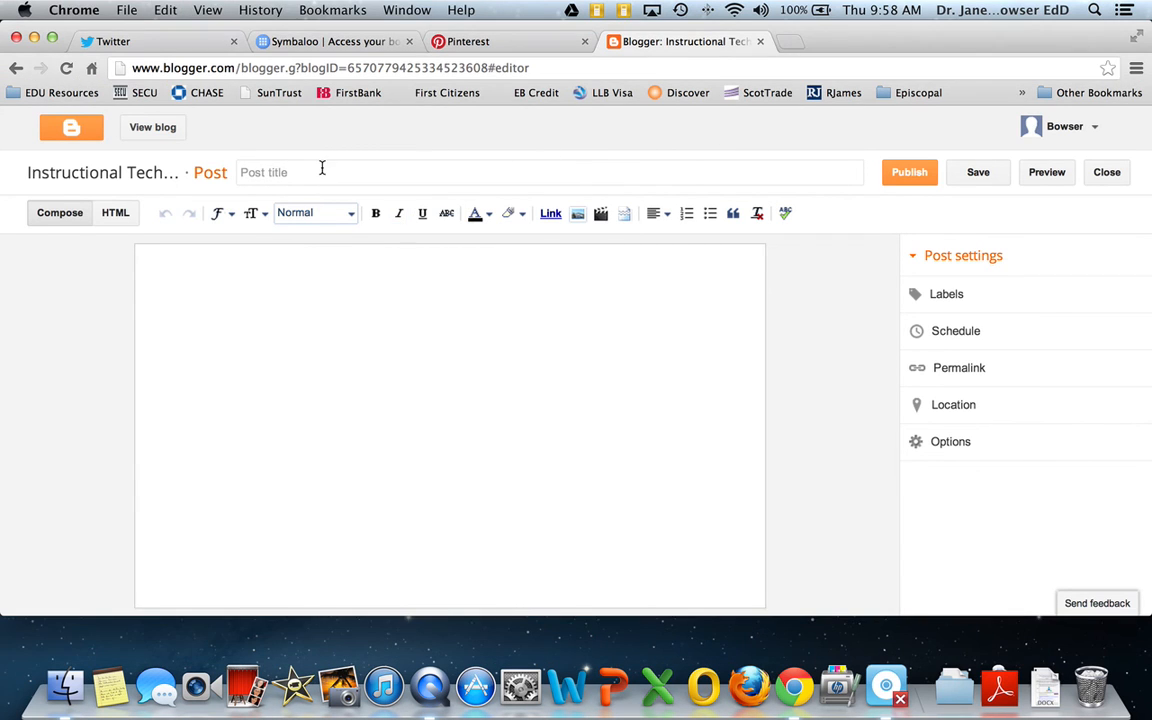
click(303, 174)
text(Sym)
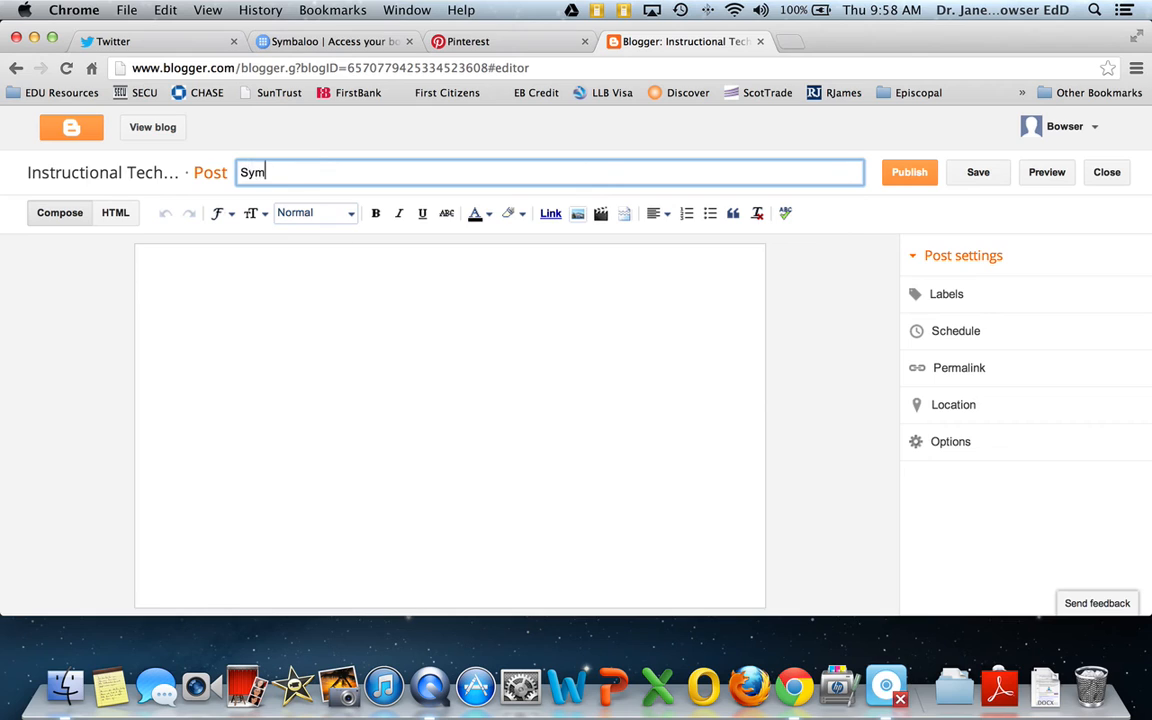
text(baloo Practice)
Write the sentence "Here is my embedded Symbaloo." in the post body
click(237, 273)
text(Here is y)
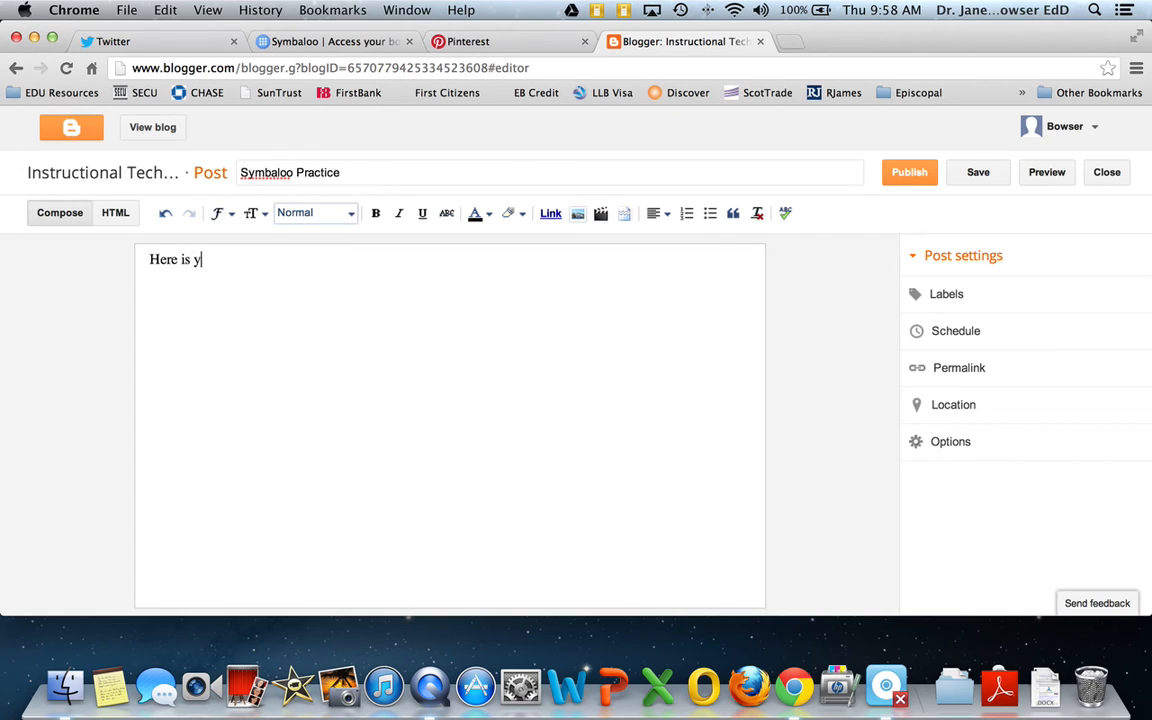
key(BackSpace)
text(my embedded Symbal)
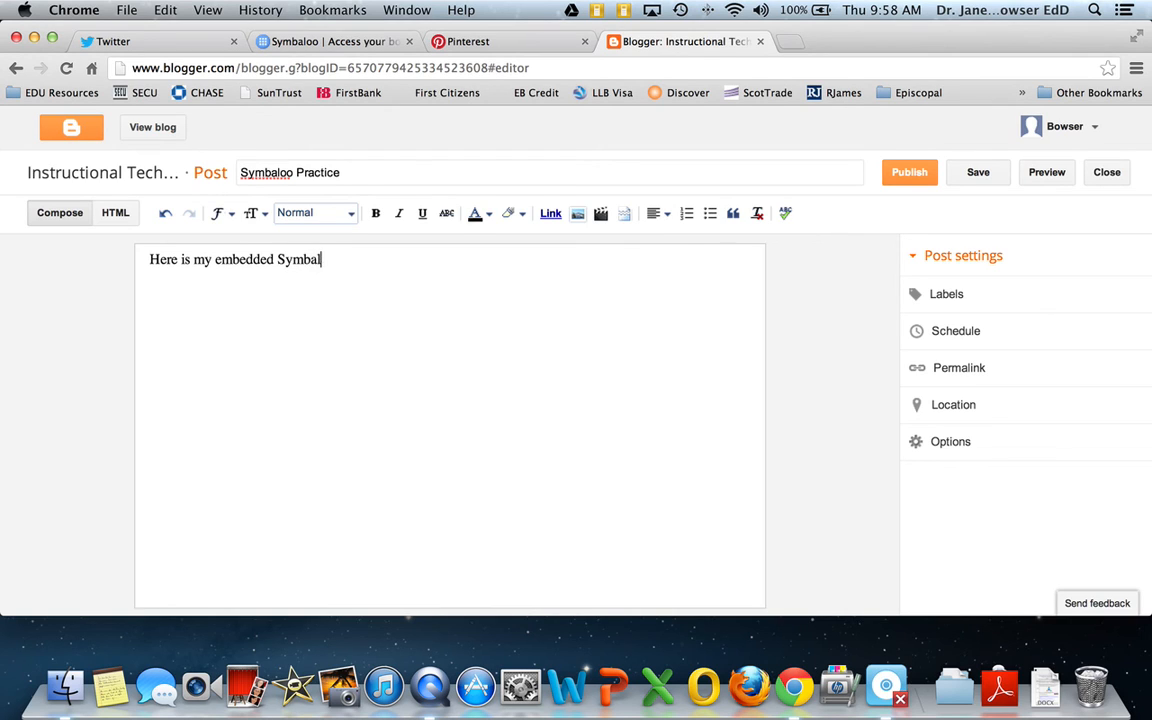
text(oo.)
Paste the webmix's embed code below the sentence in the post's HTML source
click(113, 218)
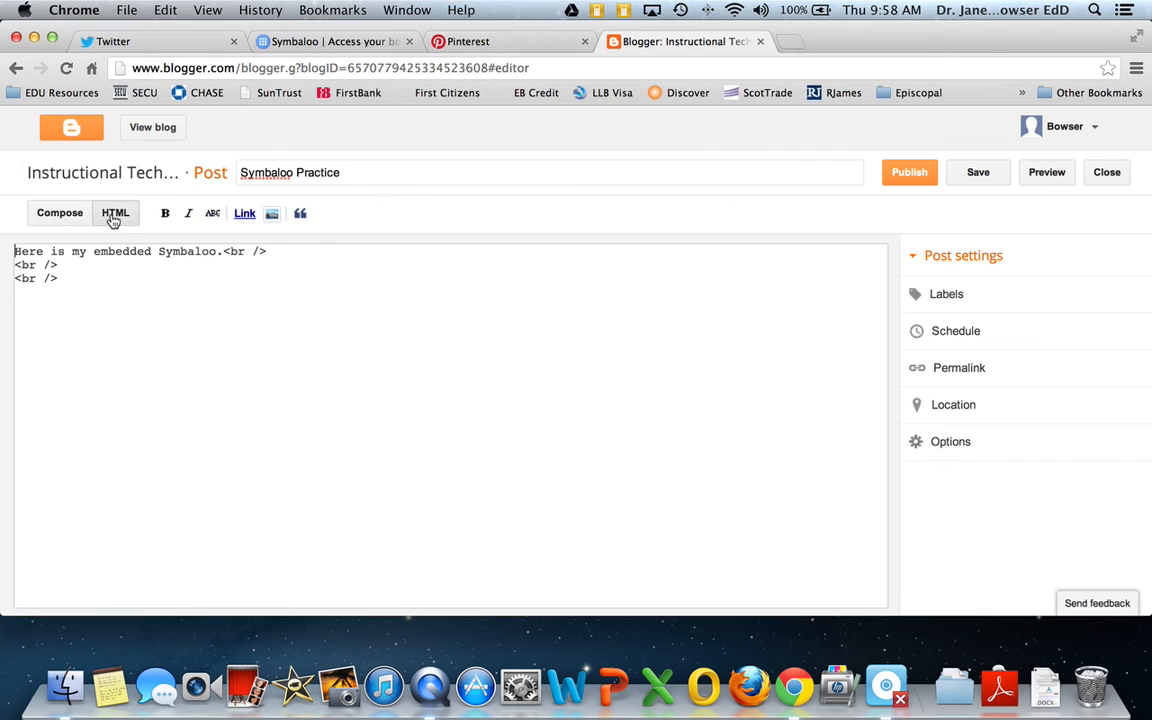
right_click(33, 297)
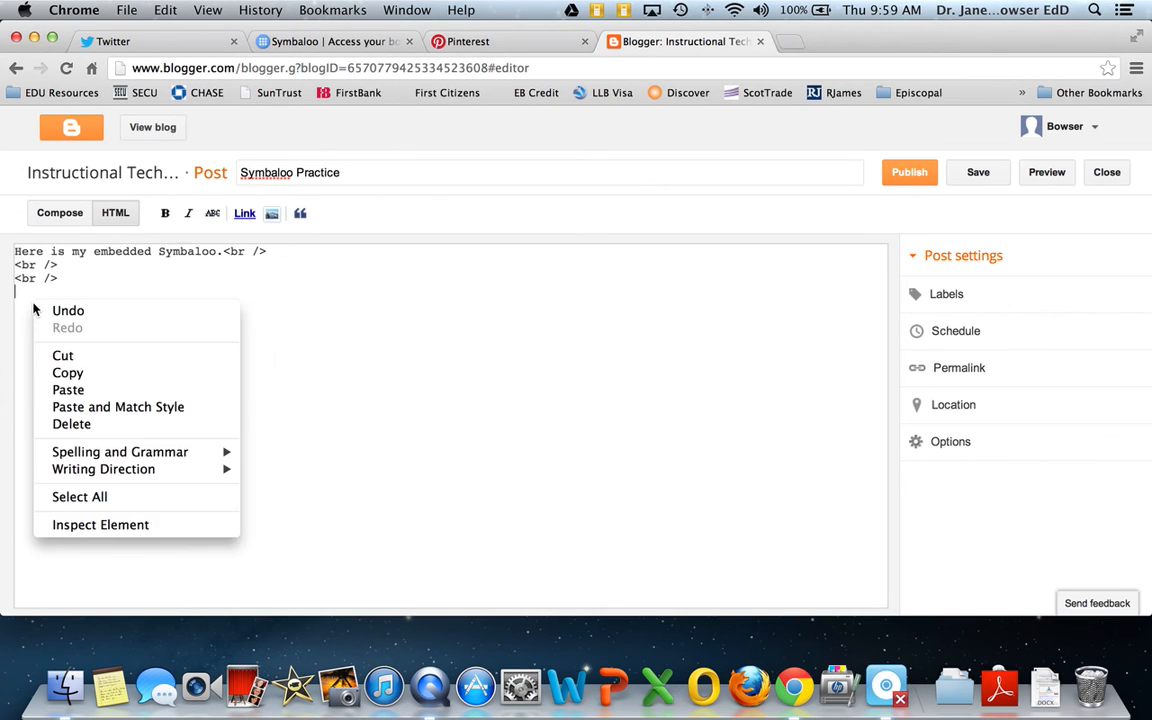
click(88, 391)
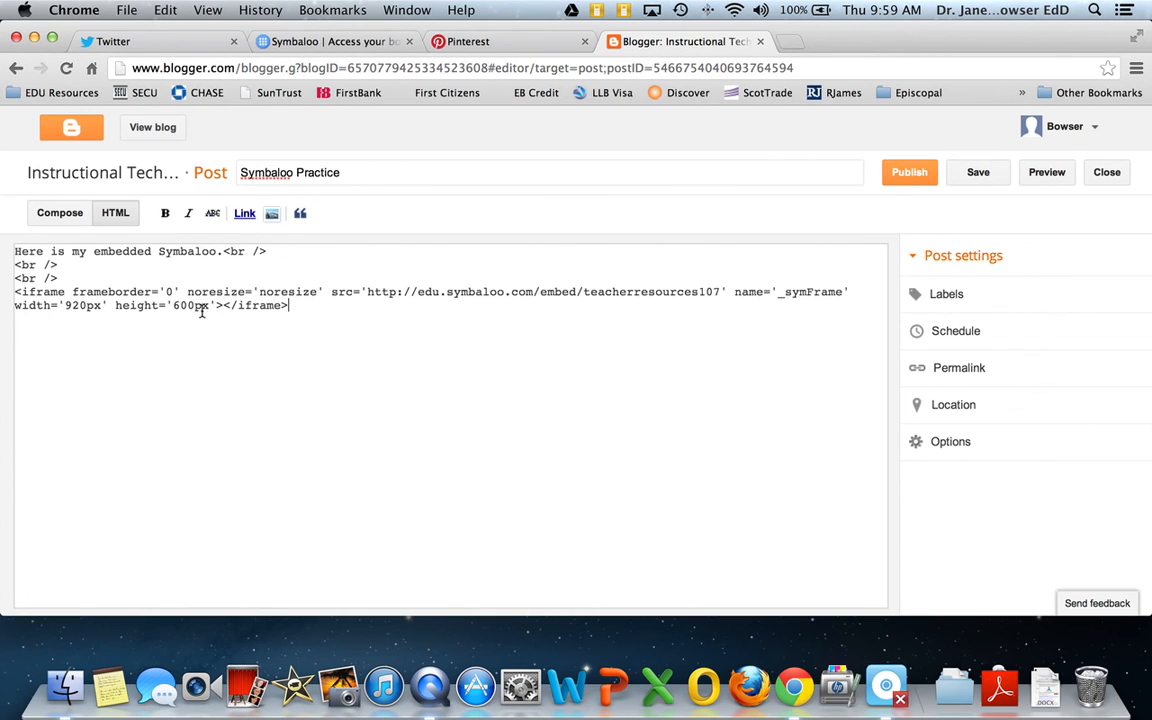
Set the embedded iframe's width to 500px in the HTML source
click(91, 306)
key(BackSpace)
key(BackSpace)
key(BackSpace)
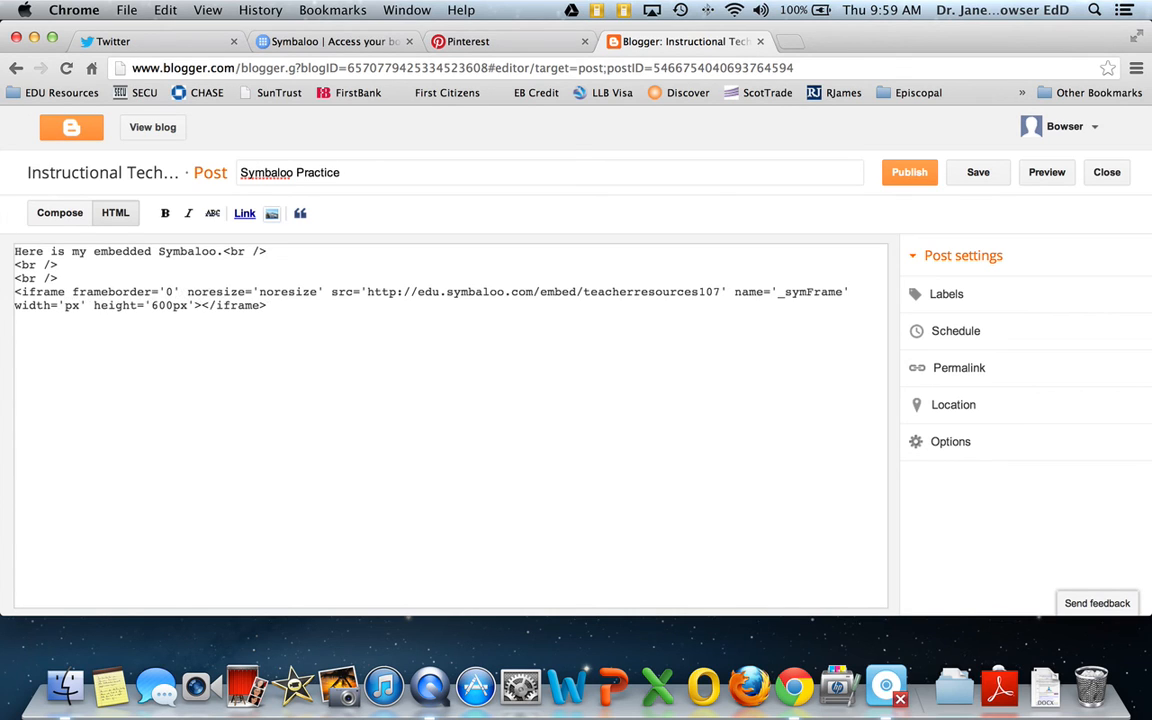
text(5)
text(00)
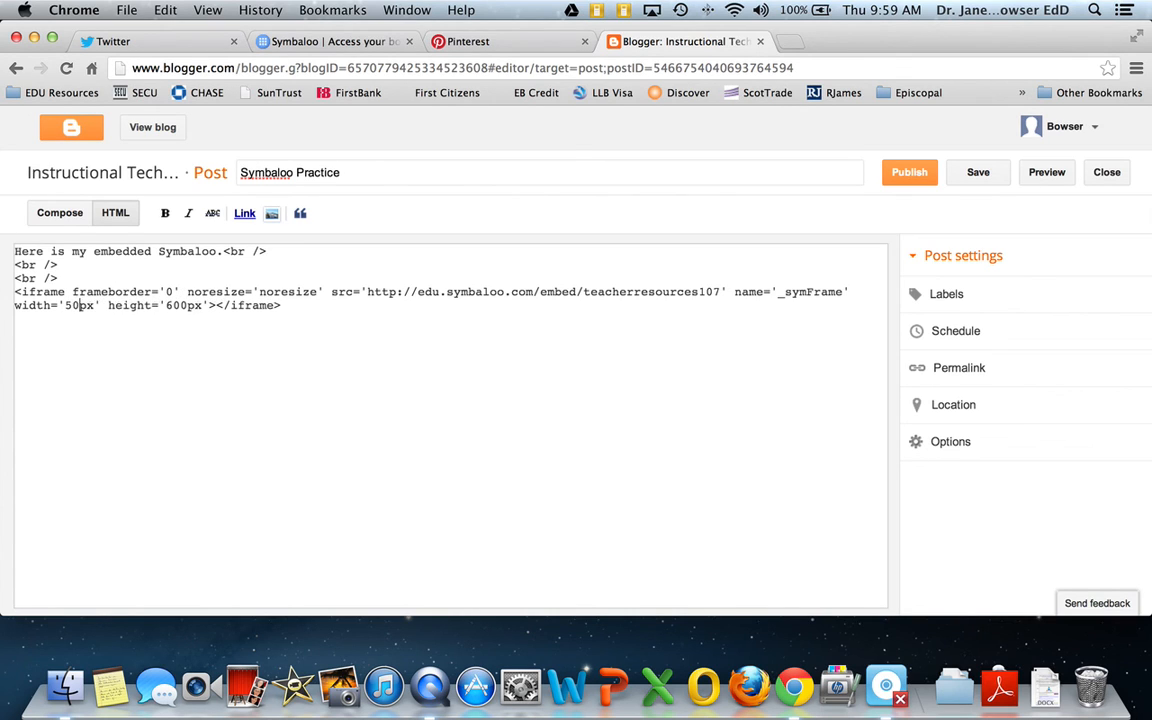
Set the embedded iframe's height to 300px and publish the post
click(193, 306)
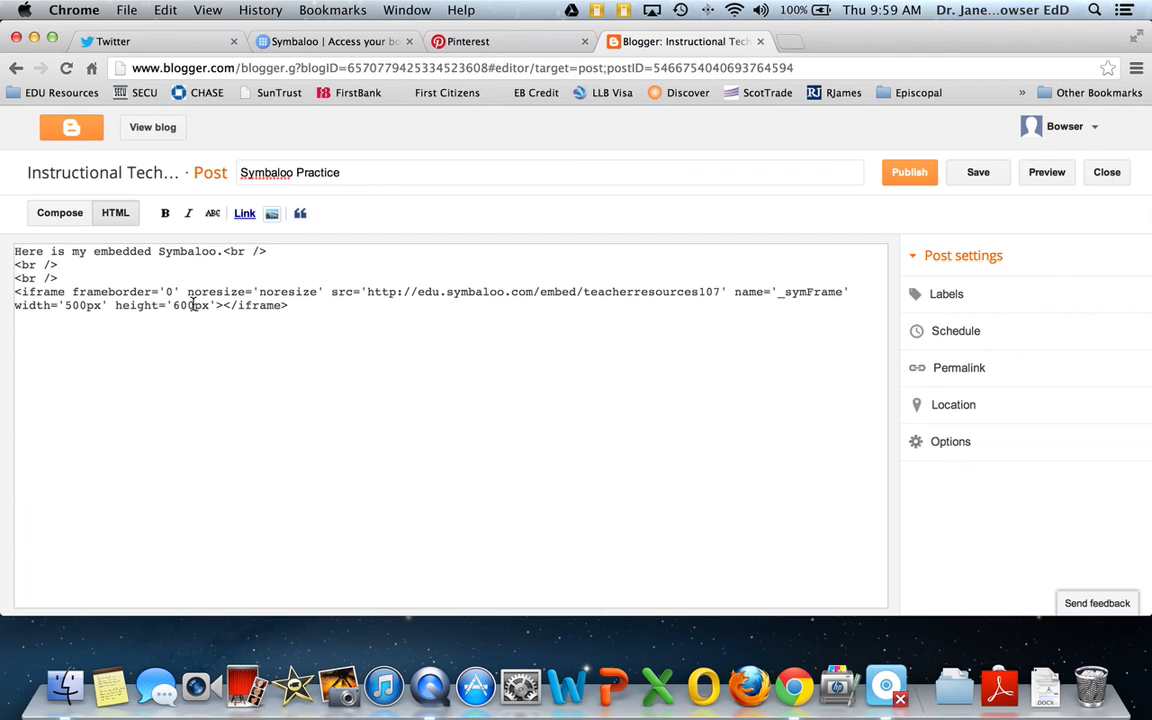
key(BackSpace)
key(BackSpace)
key(BackSpace)
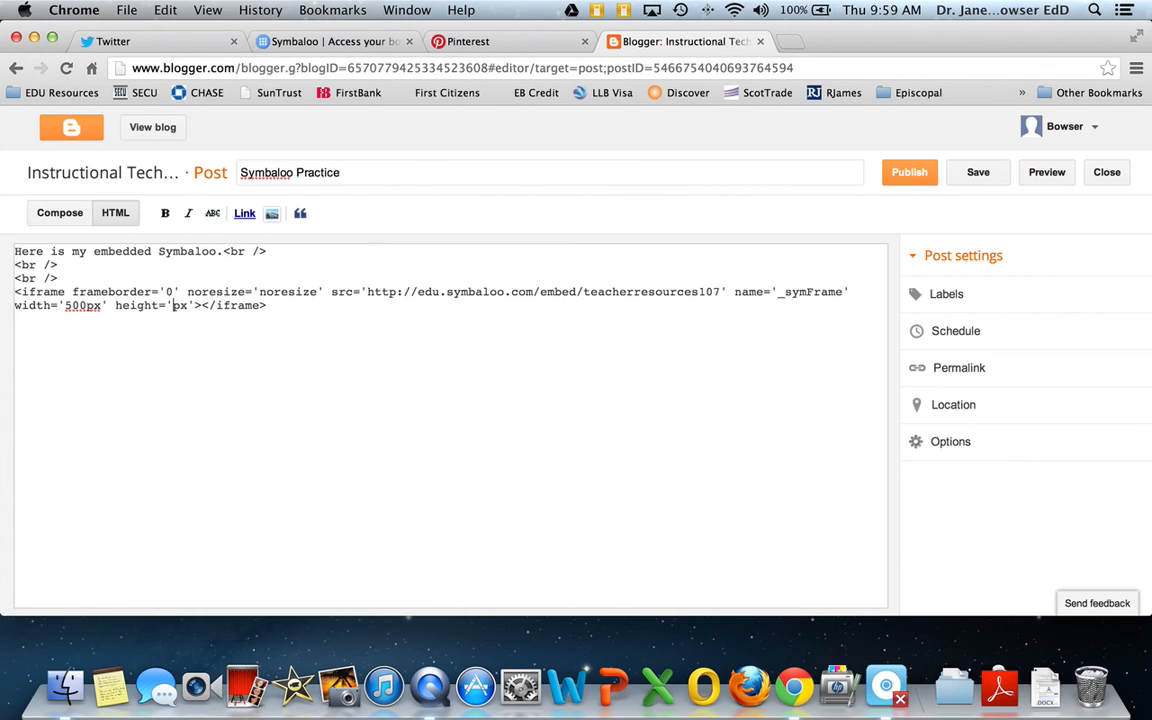
text(25)
key(BackSpace)
key(BackSpace)
text(300)
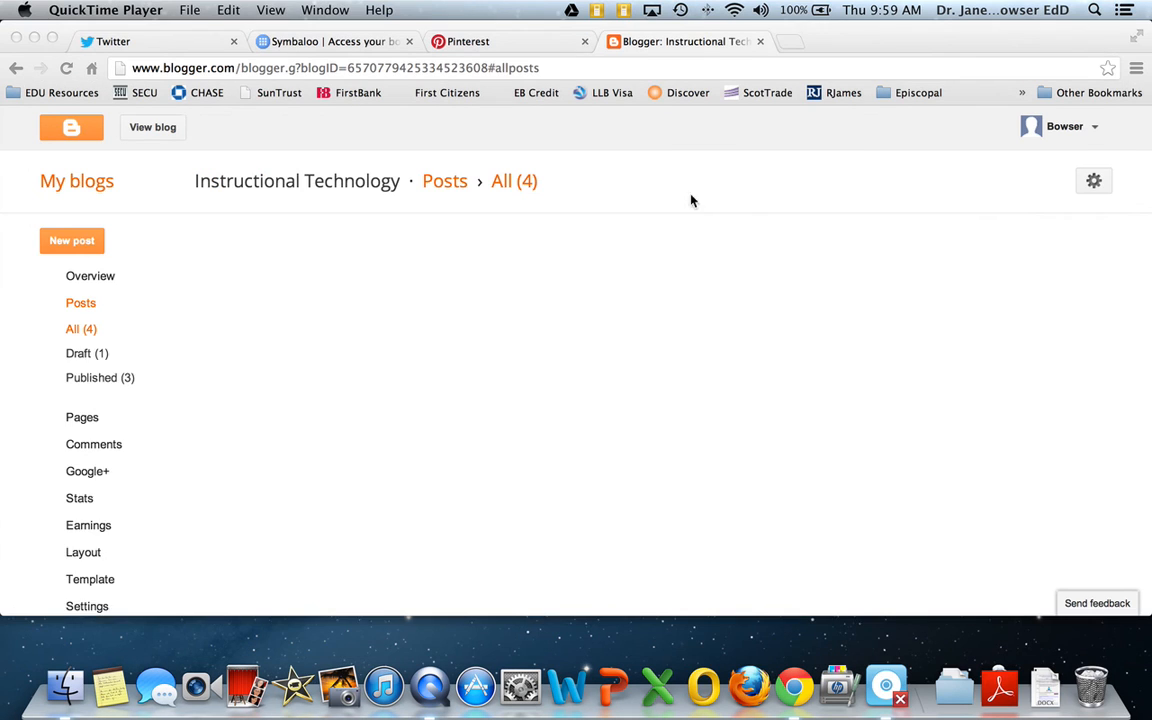
View the published blog and bring the webmix embedded in the Symbaloo Practice post into view
click(322, 135)
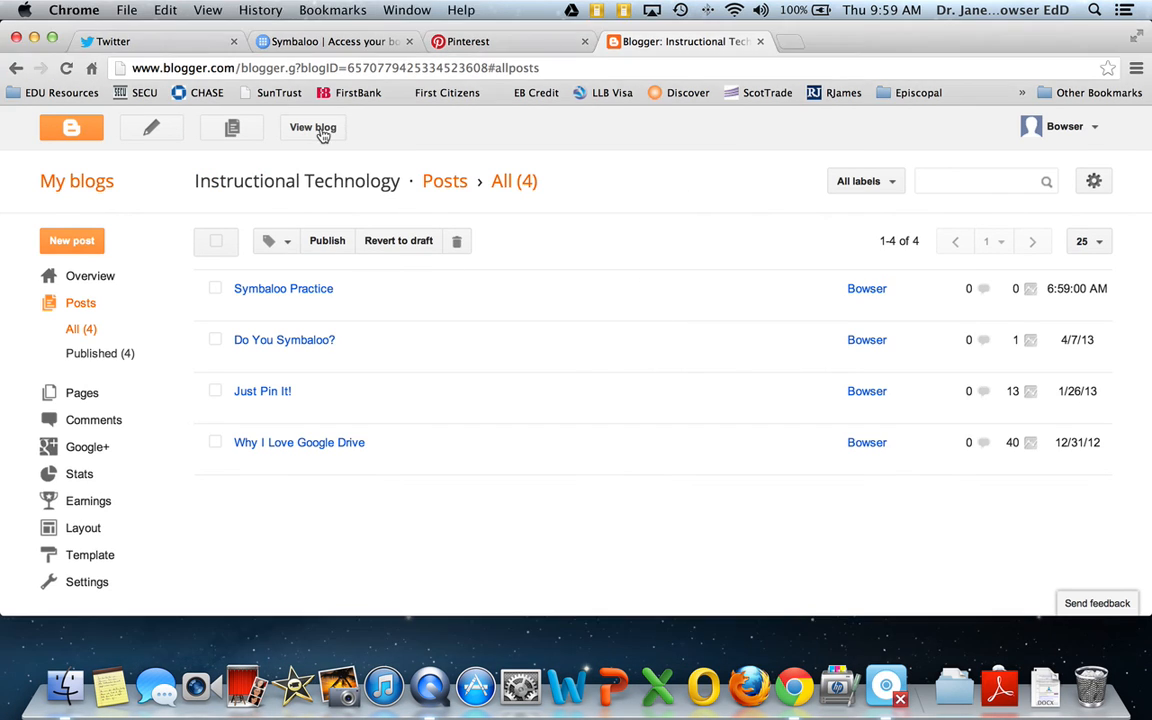
click(322, 135)
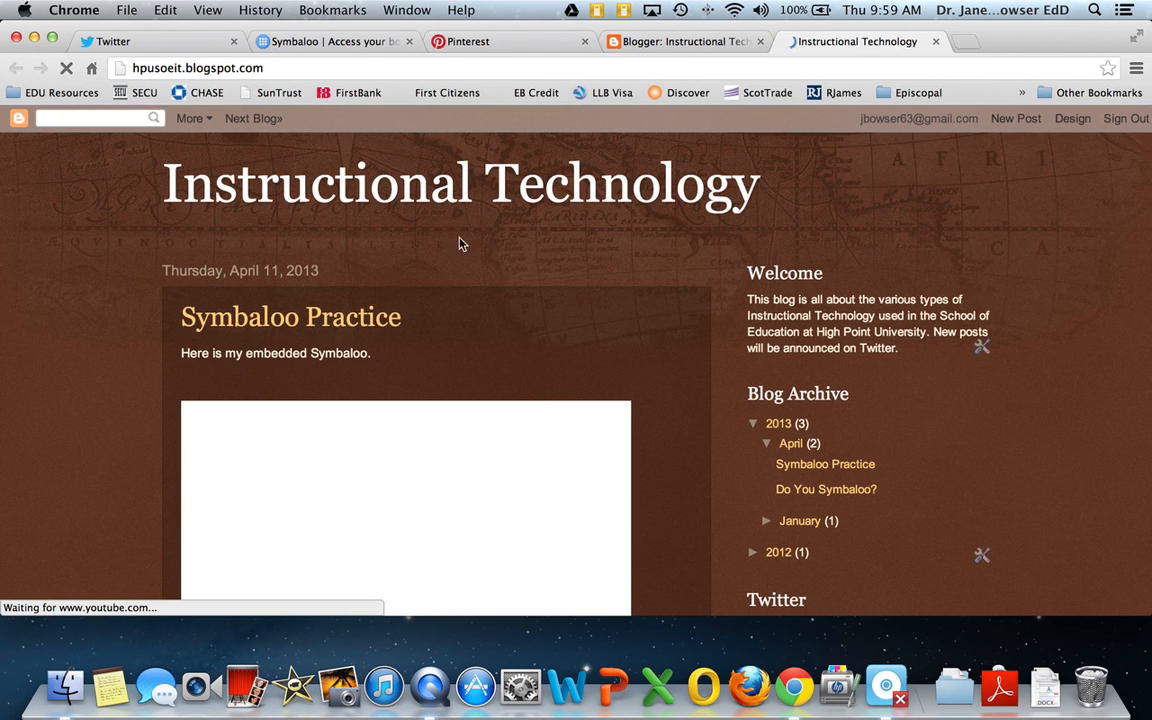
scroll(450, 245, down, 4)
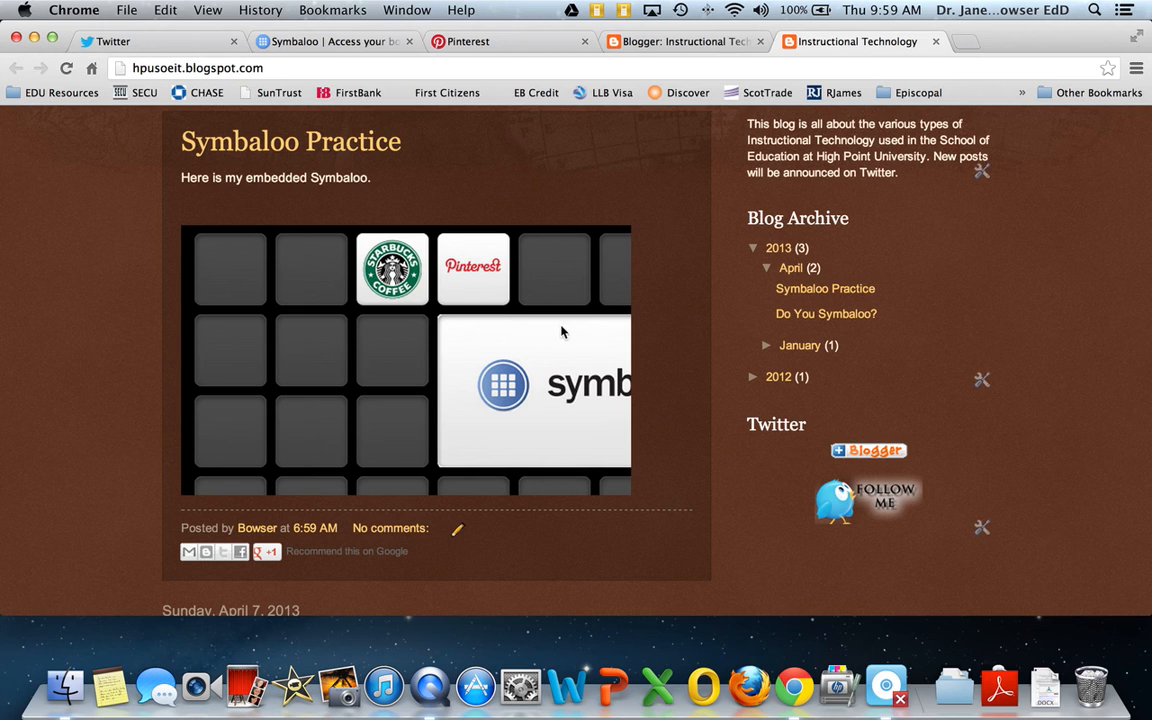
Examine the embedded webmix across its full width and height within the blog post, and return to the Teacher Resources webmix in Symbaloo
key(super+Tab)
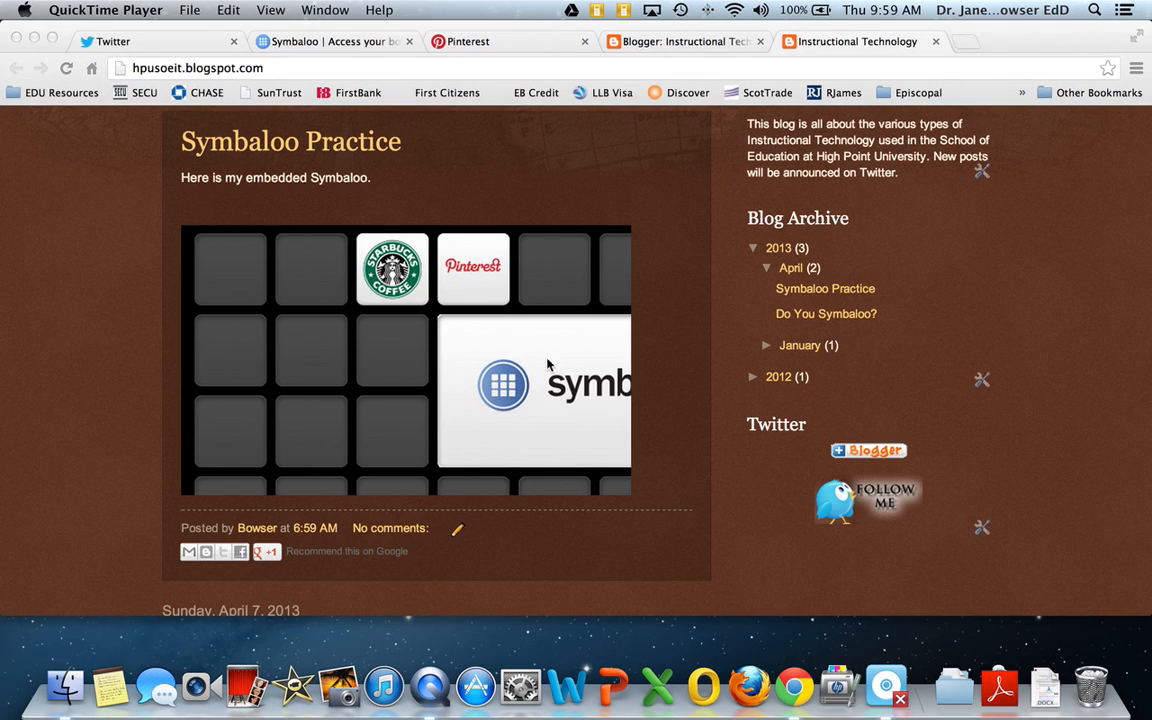
click(565, 289)
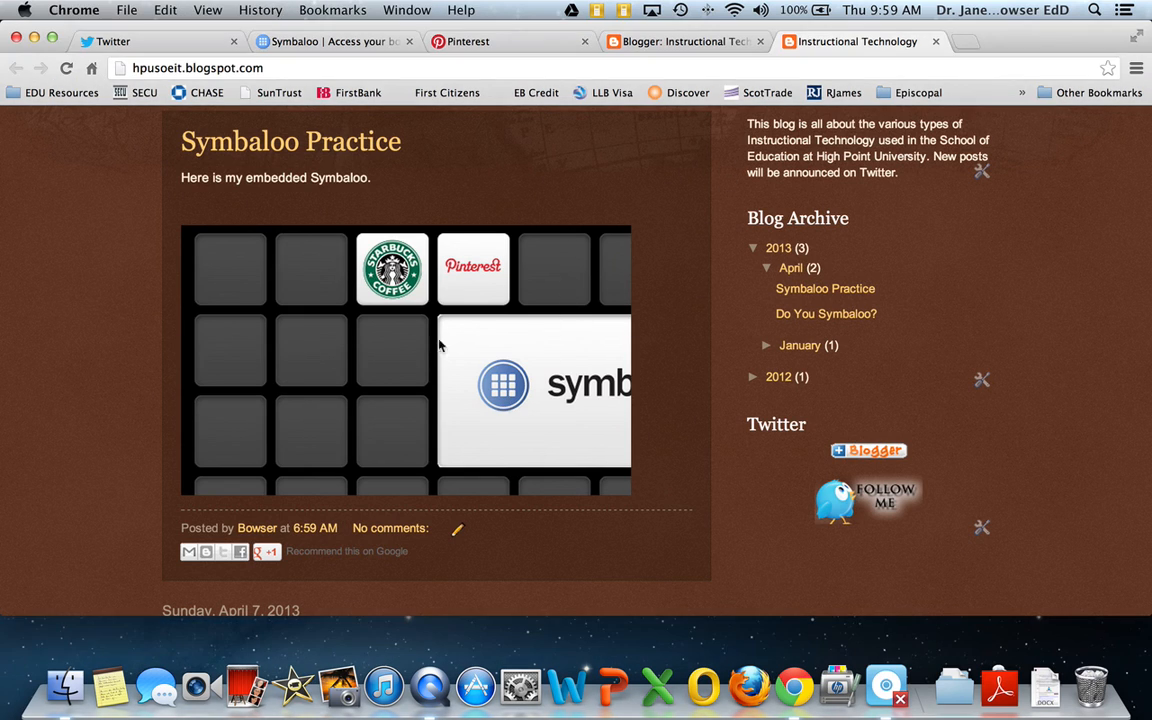
scroll(380, 402, right, 2)
scroll(380, 402, right, 3)
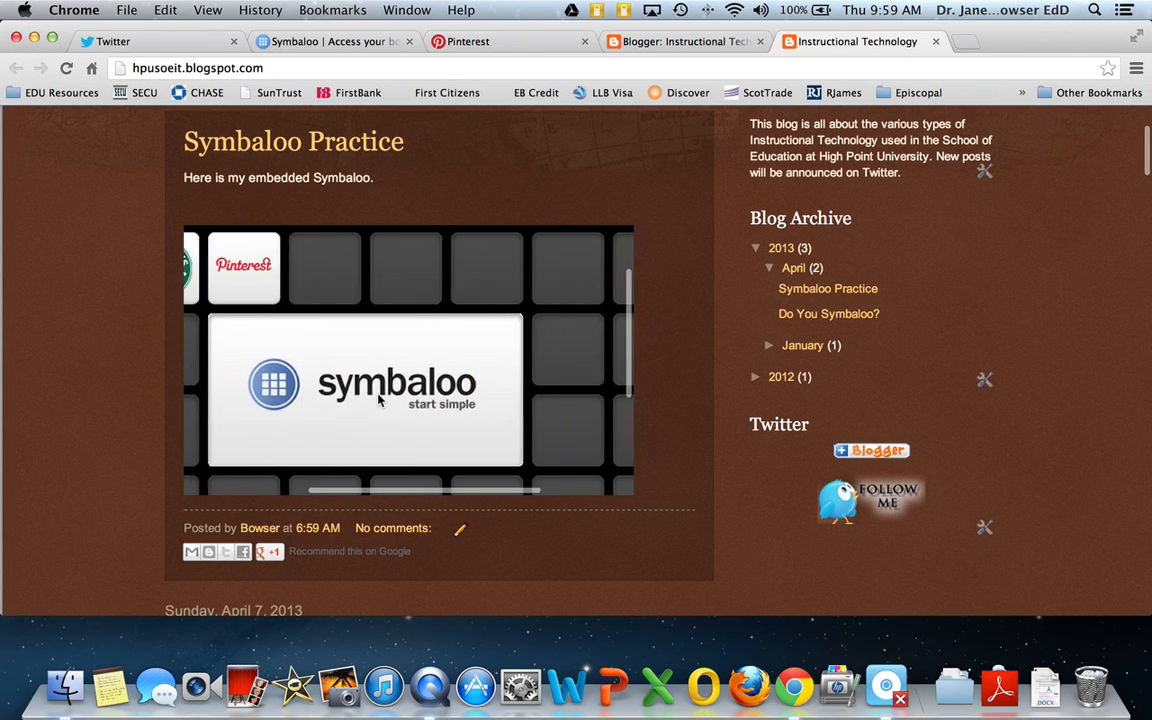
scroll(380, 402, left, 3)
scroll(380, 400, right, 3)
scroll(380, 400, right, 2)
scroll(380, 400, down, 2)
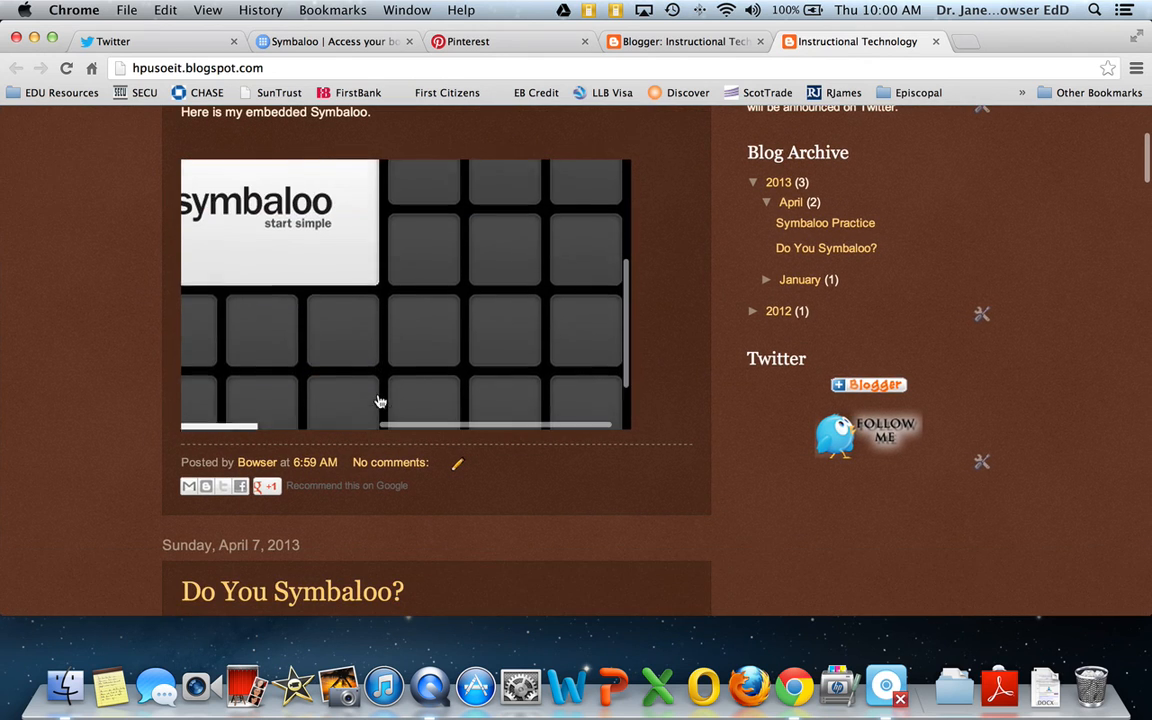
scroll(378, 400, up, 2)
scroll(379, 401, left, 5)
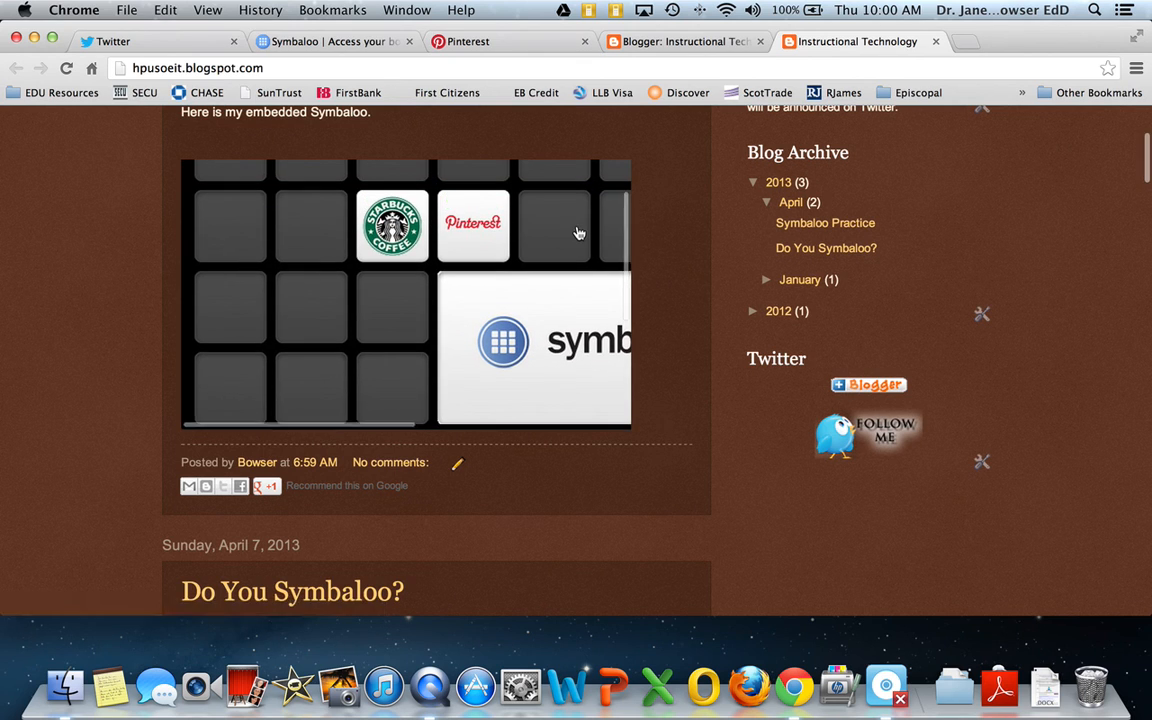
scroll(576, 232, up, 4)
scroll(576, 232, up, 5)
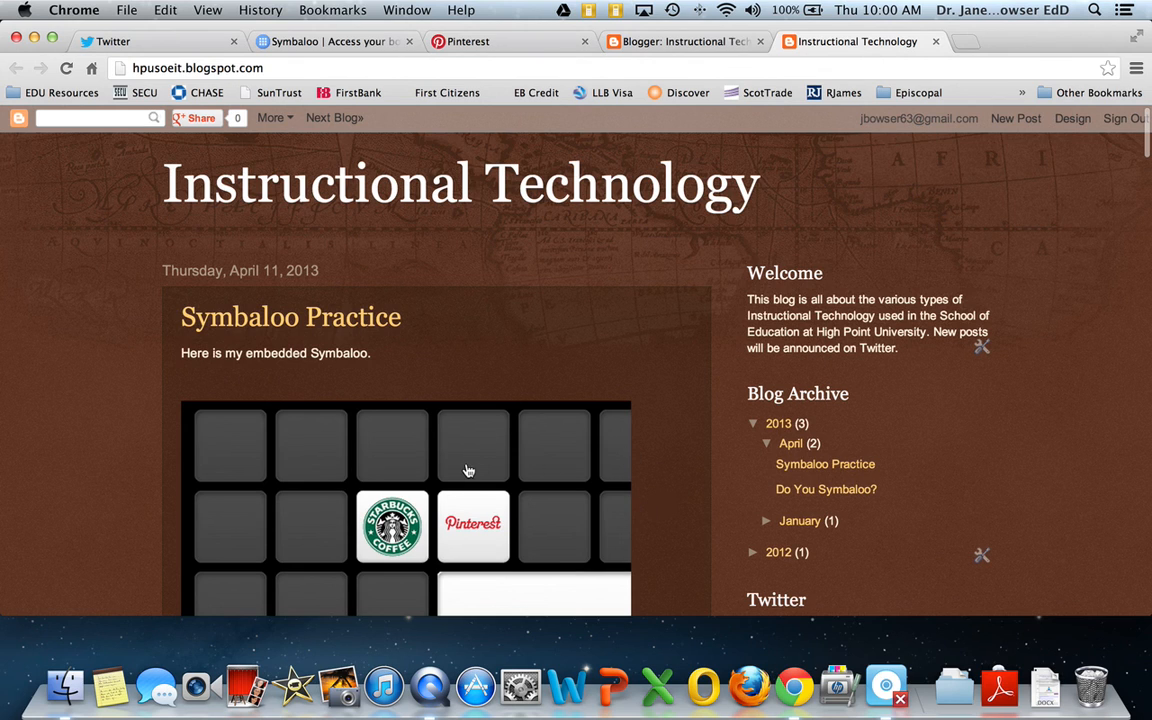
scroll(466, 472, down, 3)
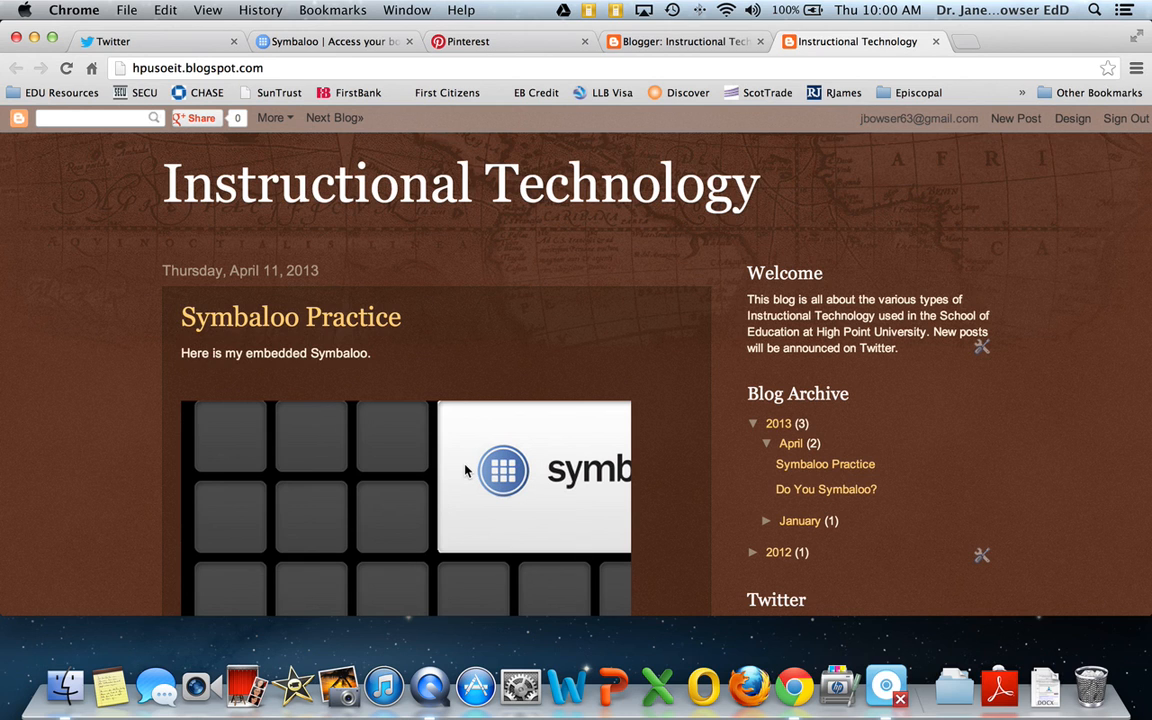
scroll(466, 472, down, 5)
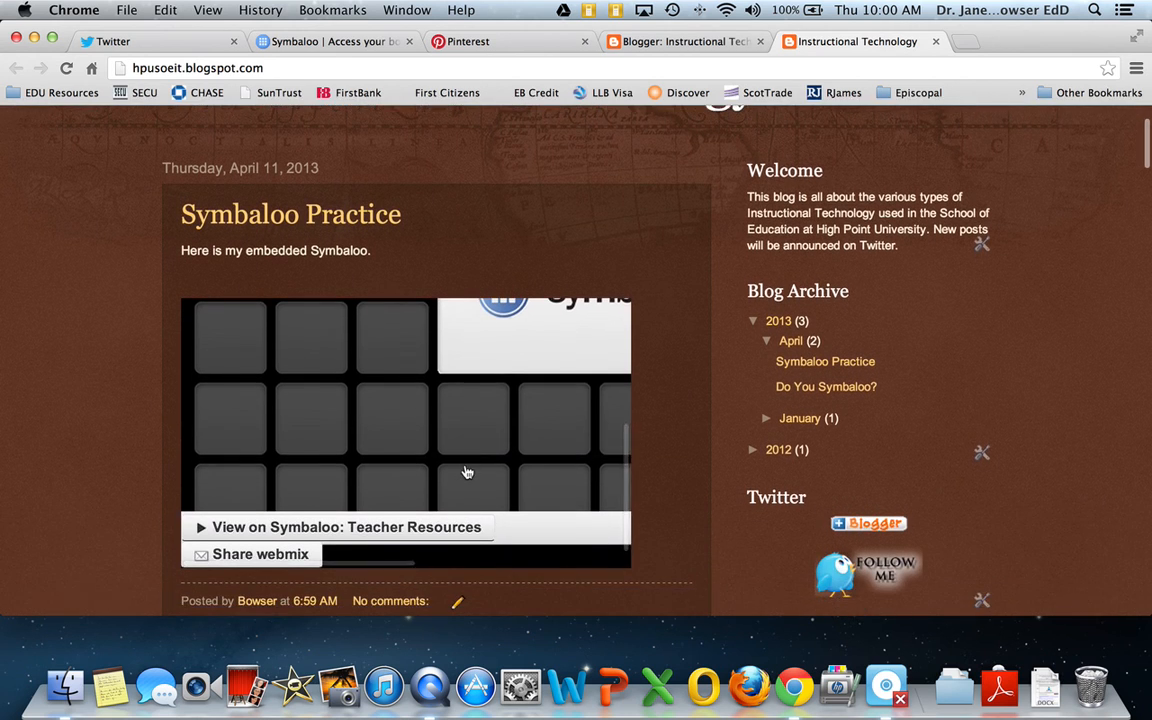
scroll(466, 472, up, 5)
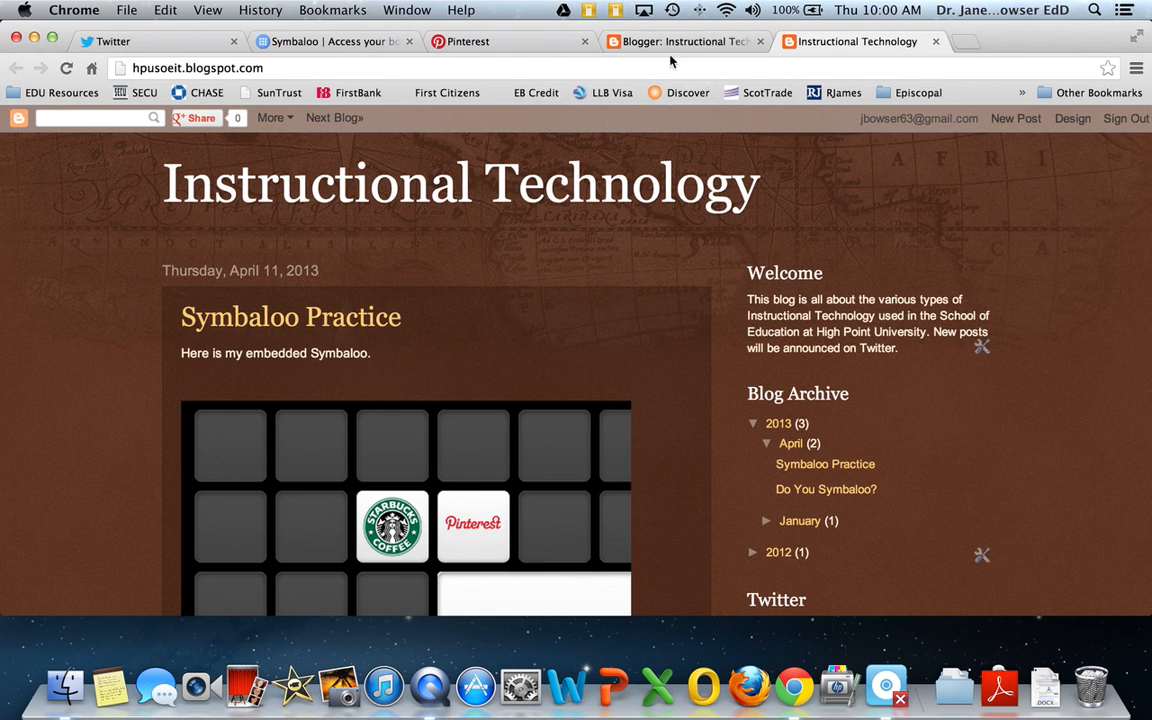
click(343, 44)
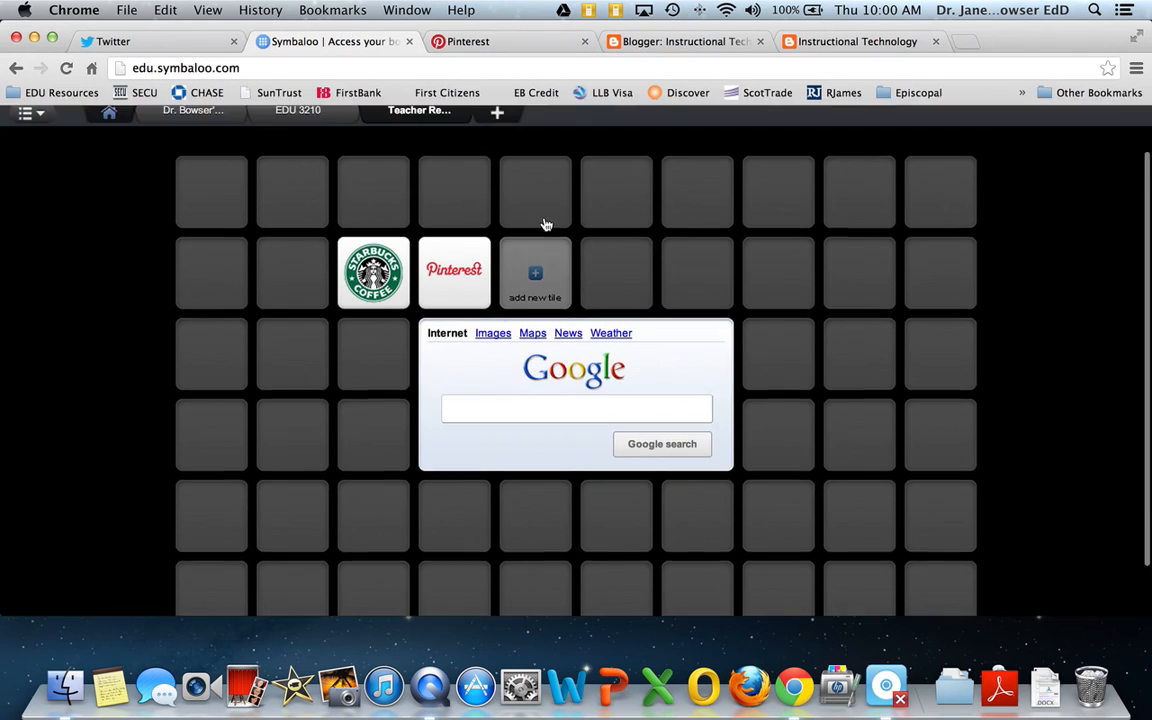